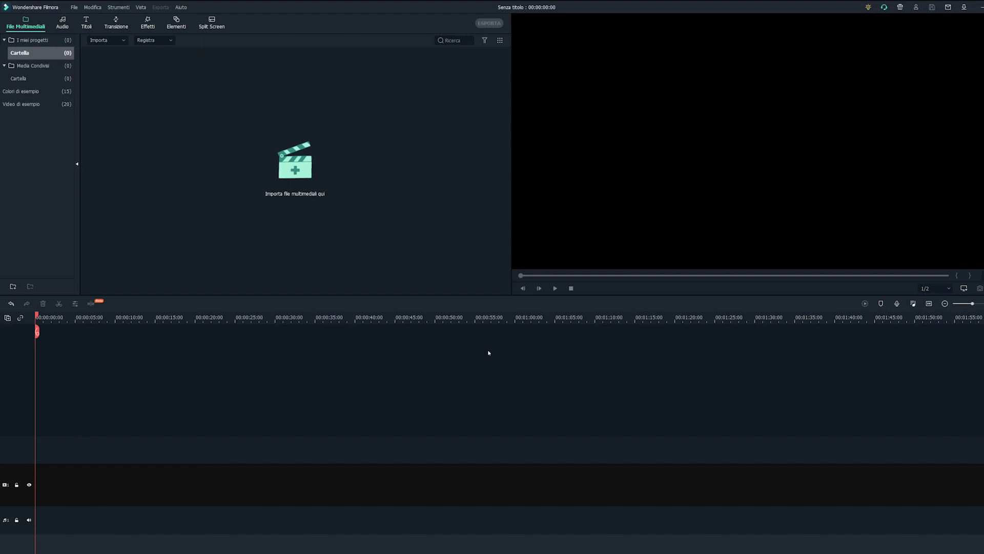
- Import all the Paris photos and video clips from the paris-umbrellas-street folder into the project media
left_click(317, 187)
left_click_drag(500, 244, 90, 76)
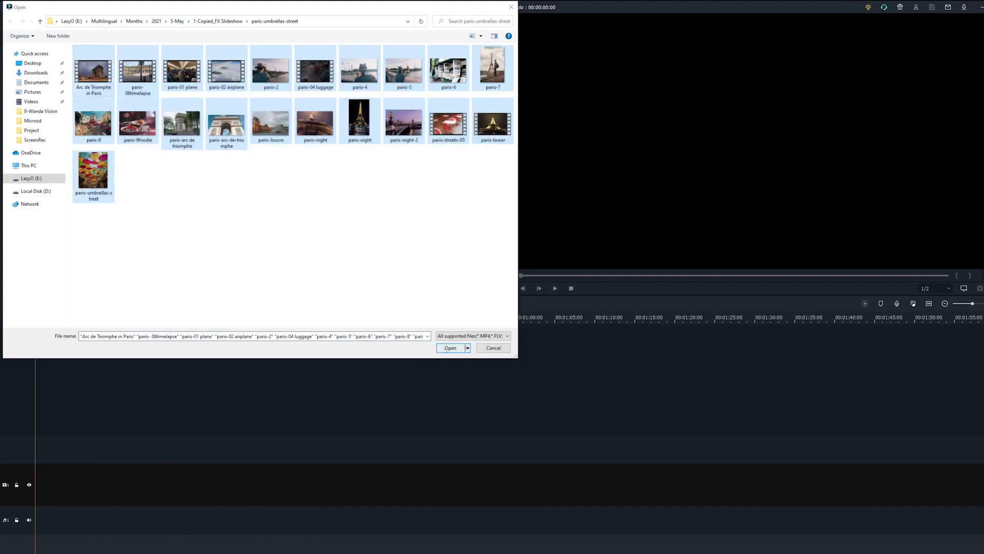
left_click(450, 347)
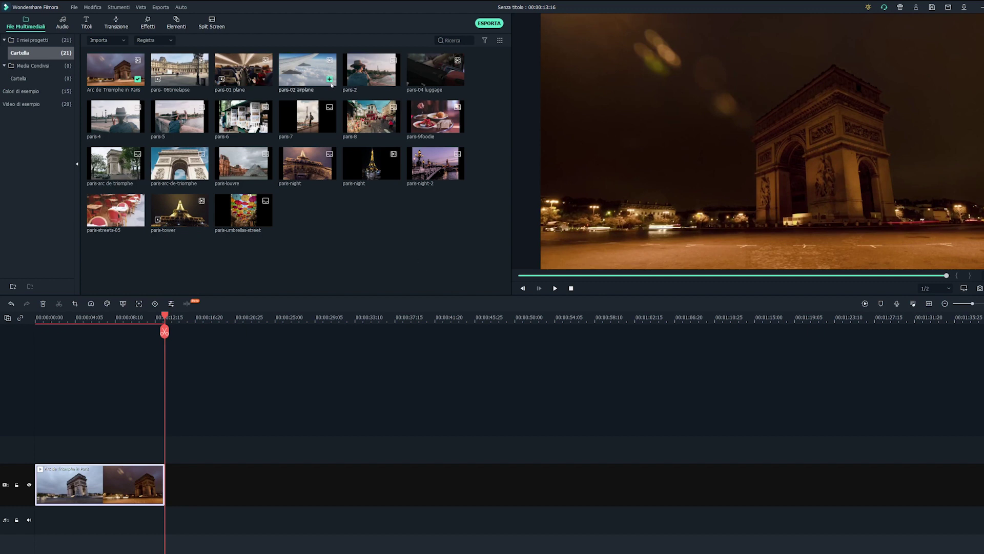
- Append paris-2, paris-4, paris-5, paris-7 and the paris-night video to the timeline after the Arc de Triomphe clip
left_click(393, 79)
left_click(137, 126)
left_click(202, 126)
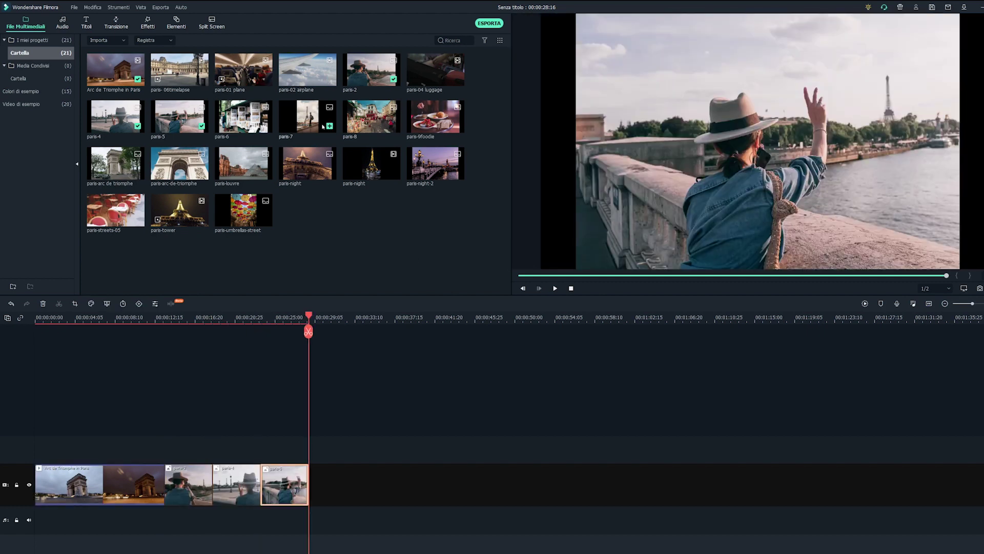
left_click(329, 125)
left_click(393, 172)
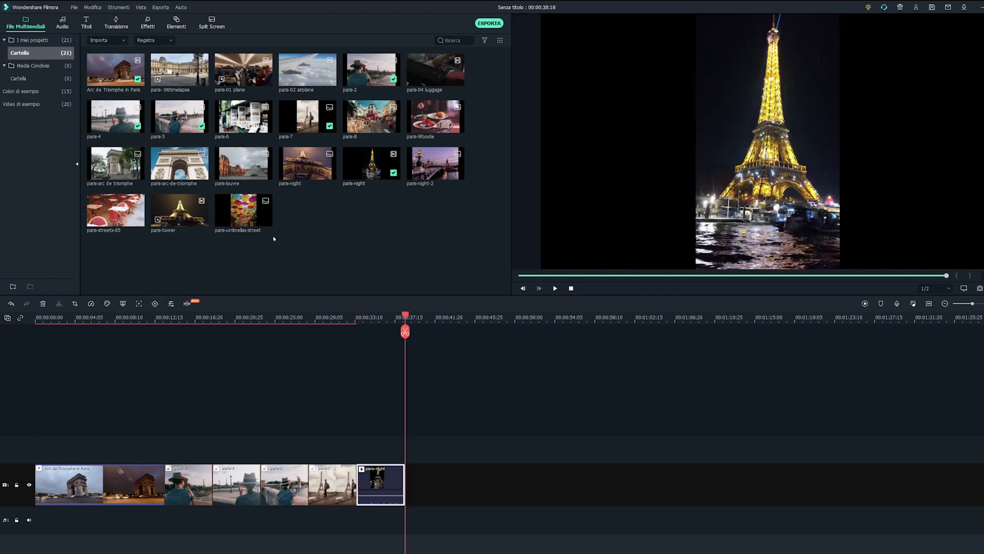
- Append paris-umbrellas-street, paris-tower, paris-night-2, paris-04 luggage and paris-streets-05 to the end of the timeline
left_click(265, 219)
left_click(202, 219)
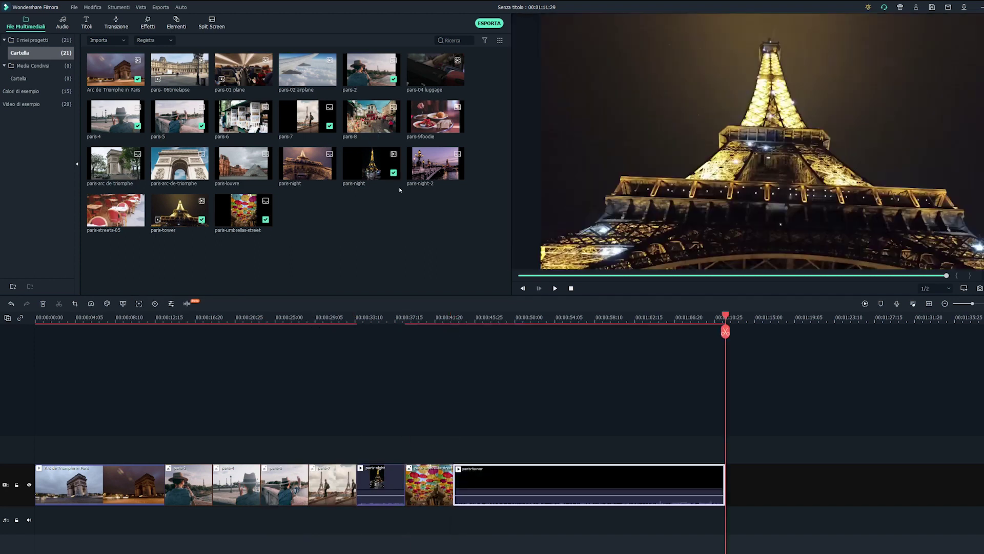
left_click(458, 172)
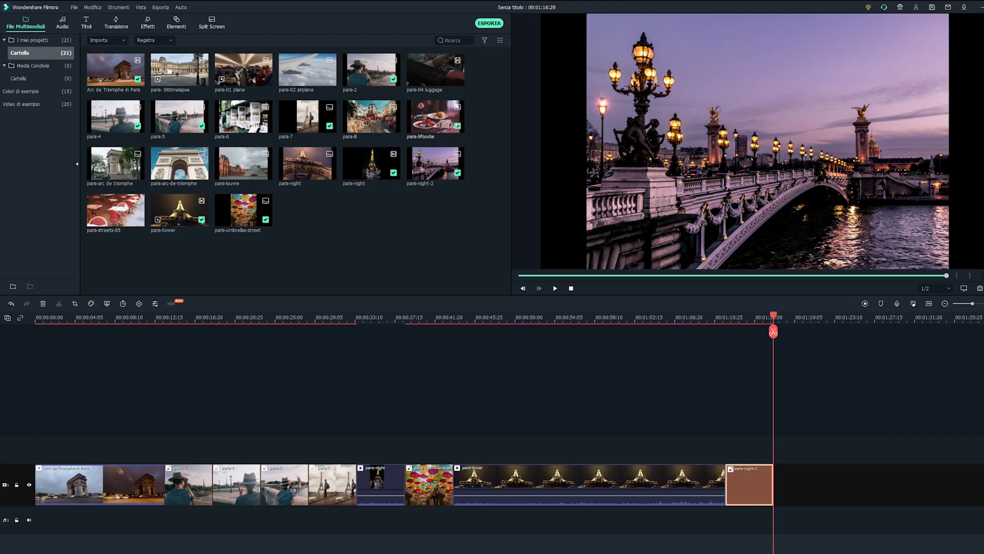
left_click(457, 78)
left_click(138, 219)
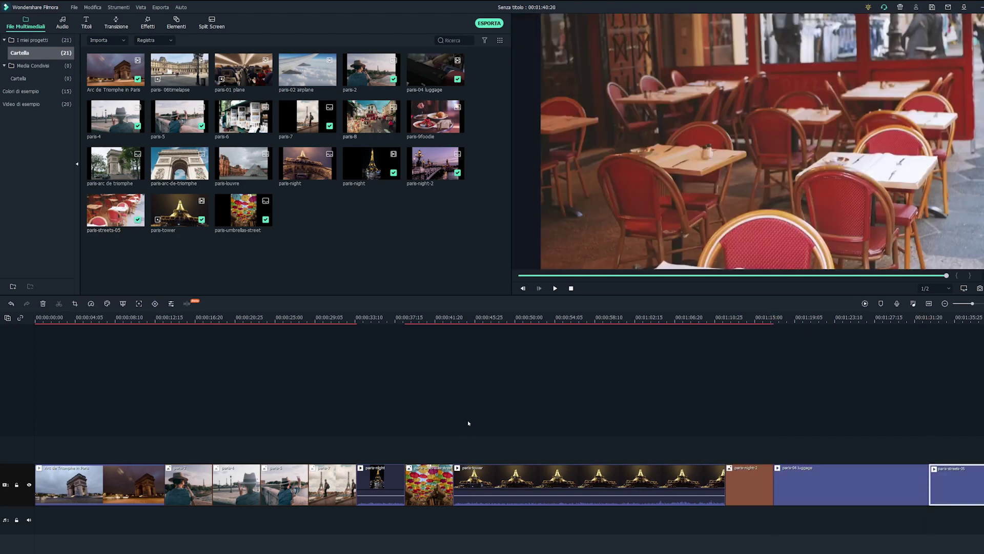
- Insert the black sample colour (Nero) at the start of the video track, before the Arc de Triomphe clip
scroll(422, 315, "down", 1)
scroll(421, 315, "down", 2)
left_click(86, 22)
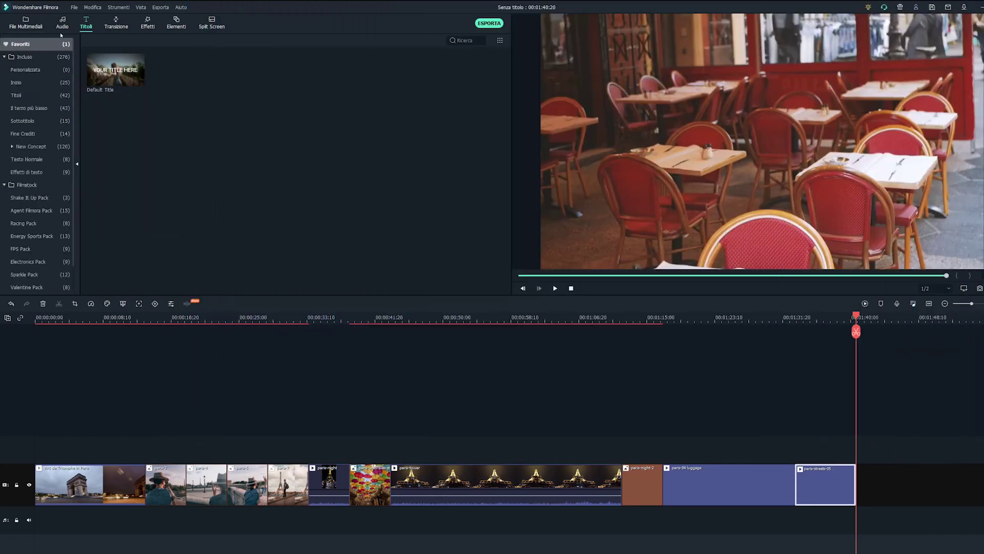
left_click(30, 58)
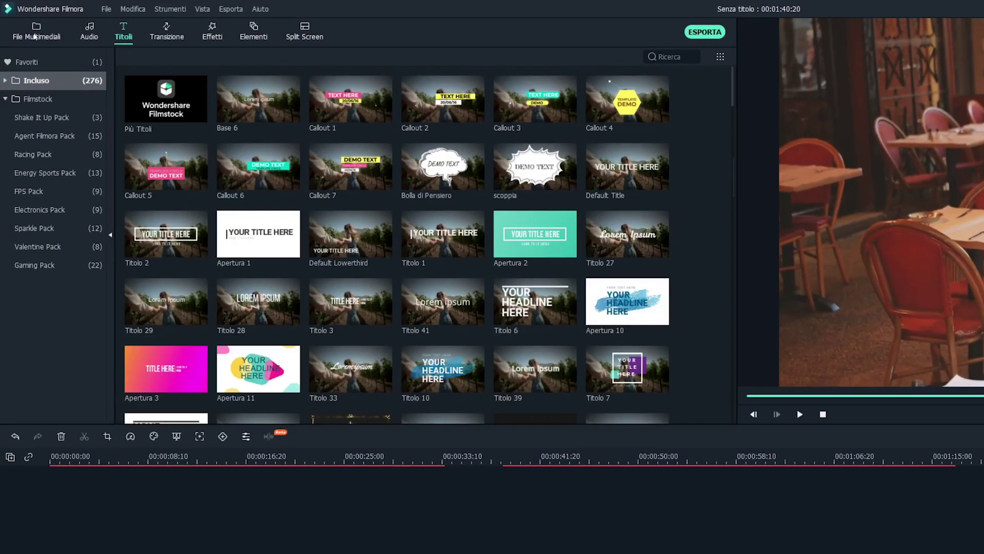
left_click(25, 26)
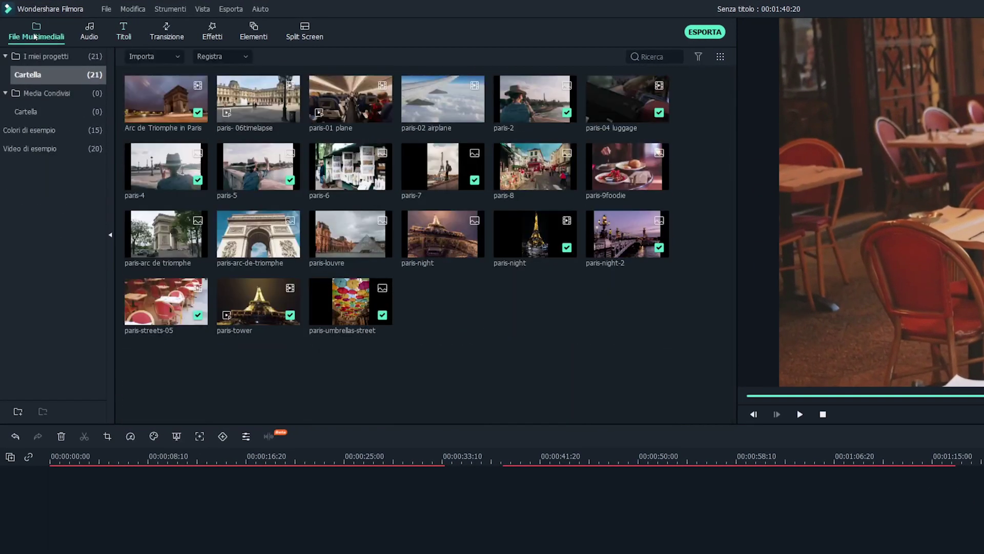
left_click(36, 131)
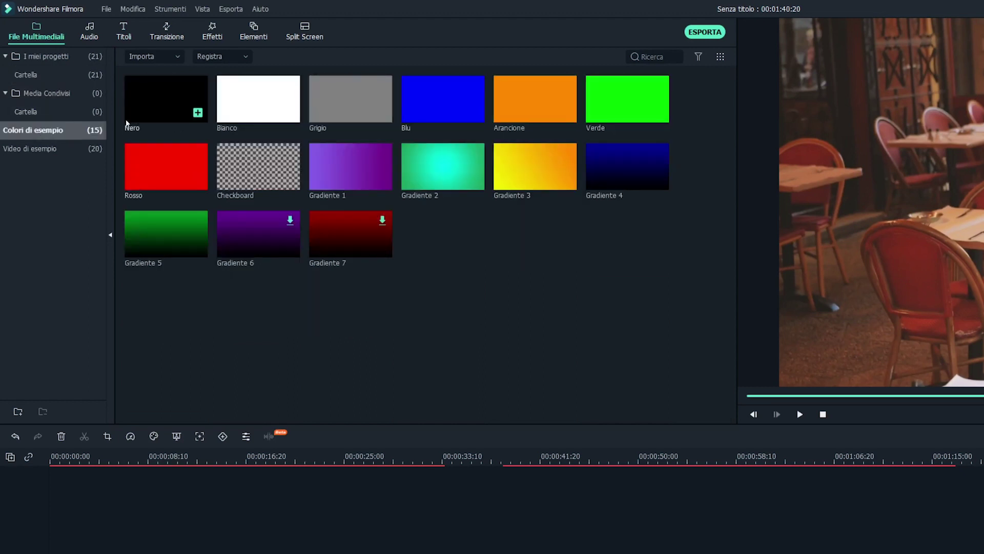
left_click_drag(134, 236, 113, 552)
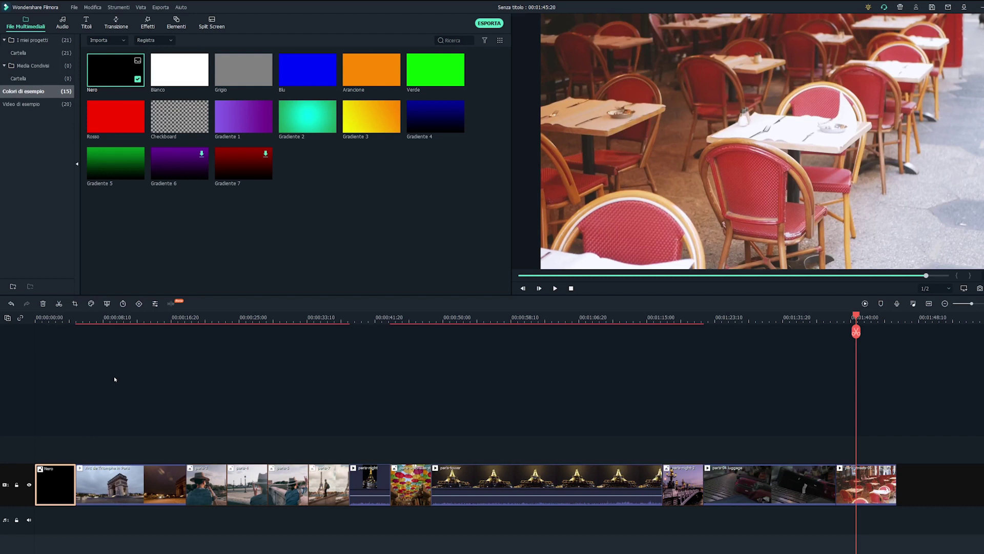
- Preview the Titolo 29 title and place it on the track above the black clip at the timeline start
left_click(86, 23)
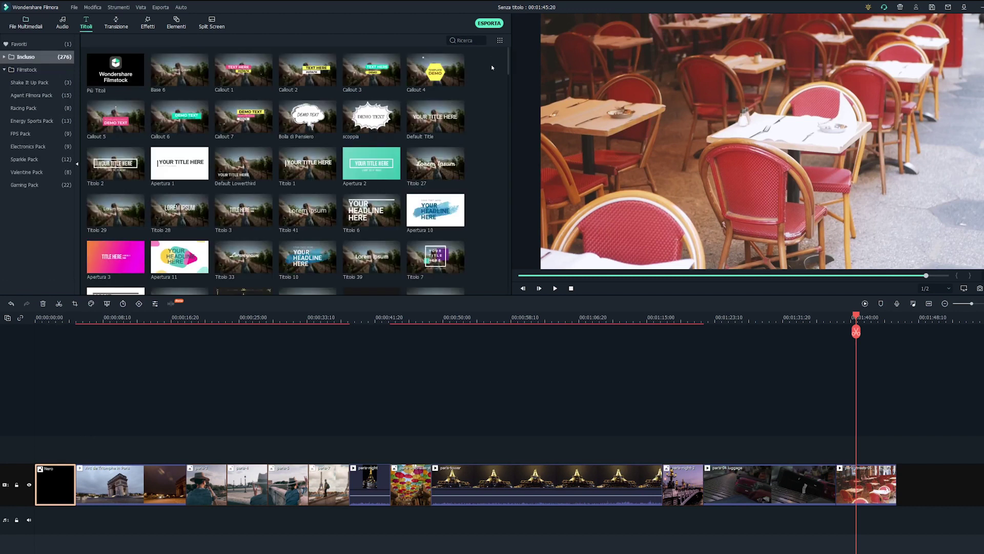
left_click(134, 218)
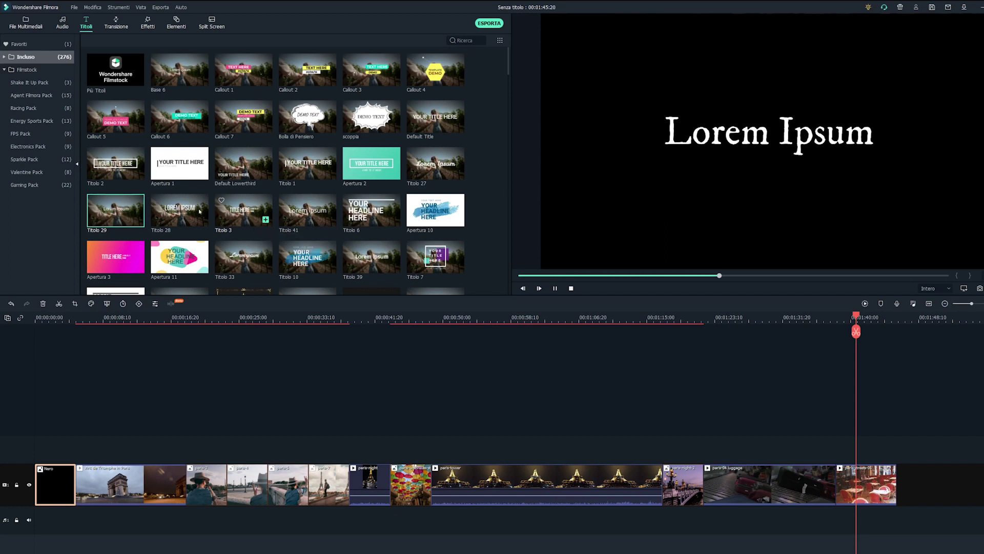
left_click_drag(73, 360, 30, 451)
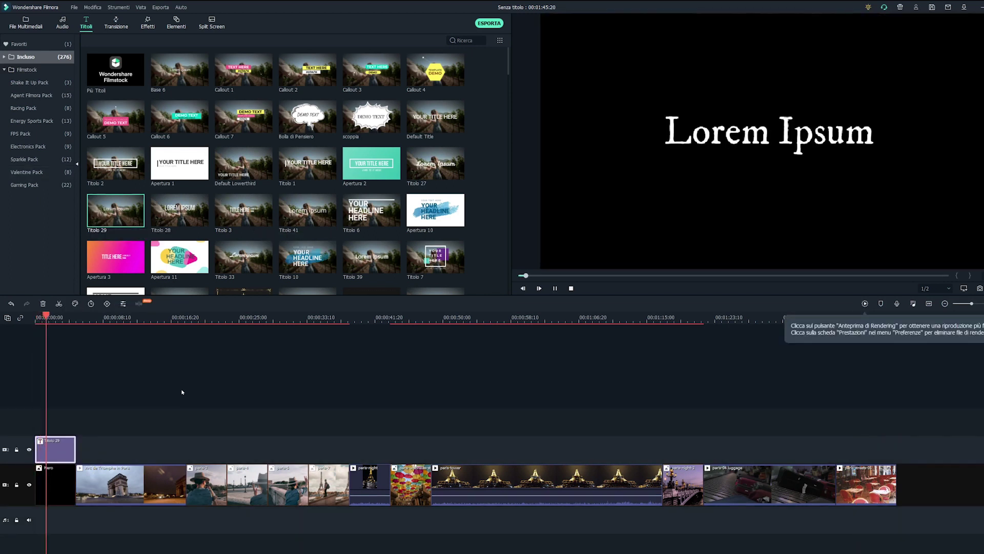
- Replace the title's placeholder text with "Il mio viaggio a Parigi"
double_click(63, 453)
left_click_drag(176, 79, 145, 79)
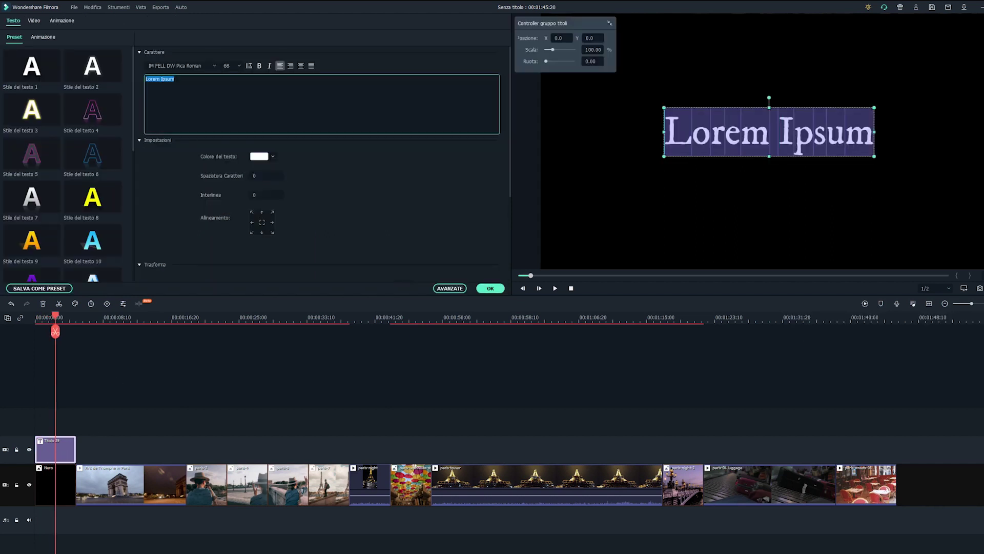
type("Il mio")
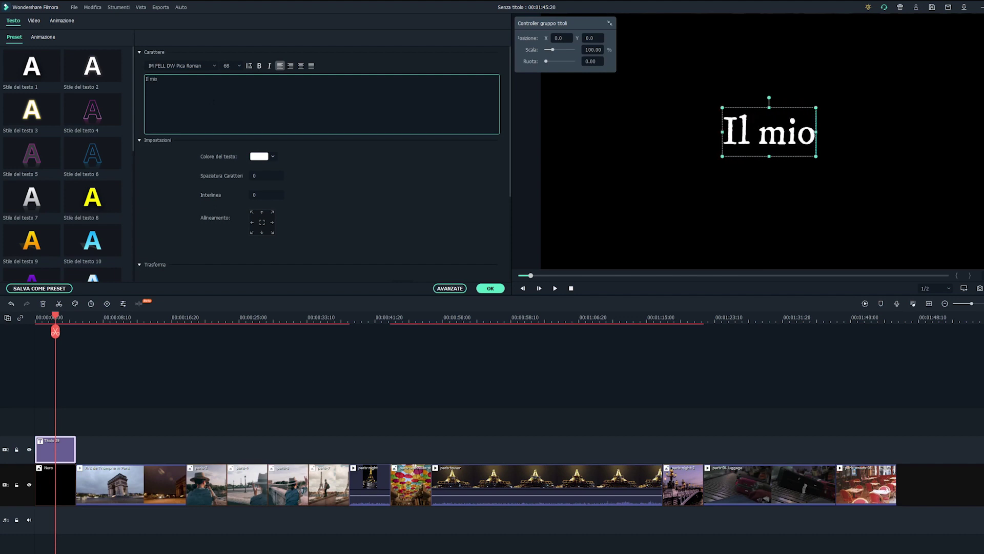
type(" viaggio a Parigi")
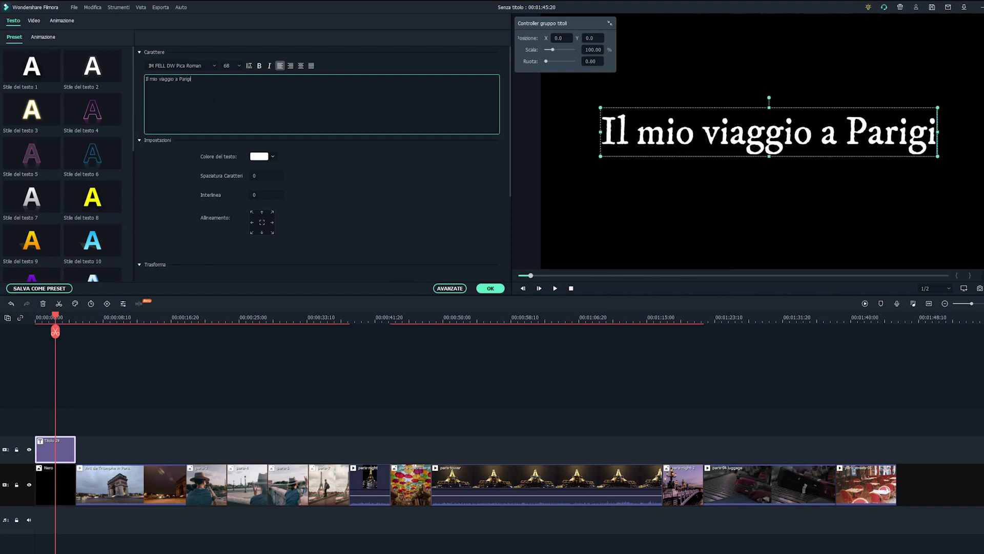
- Set the title's font to Montserrat Light
left_click(180, 66)
scroll(209, 133, "down", 10)
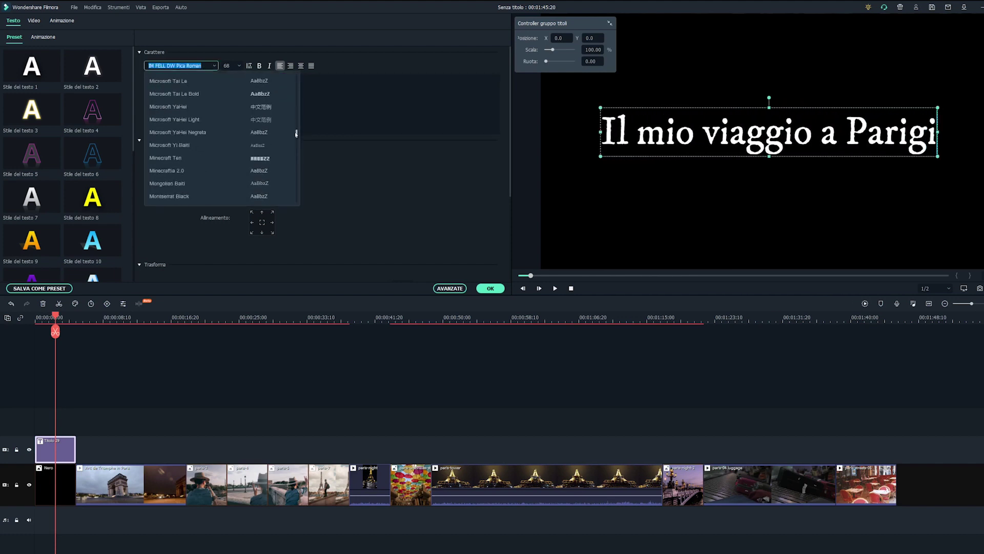
left_click(209, 132)
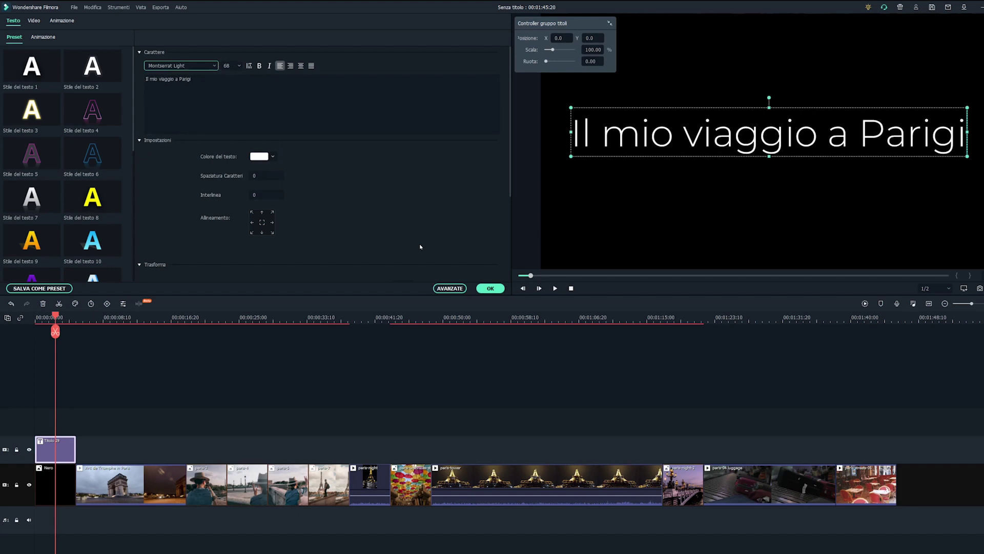
- Extend the title's intro animation to about 00:00:02:04 in the advanced text editor, preview it and apply the change
left_click(43, 37)
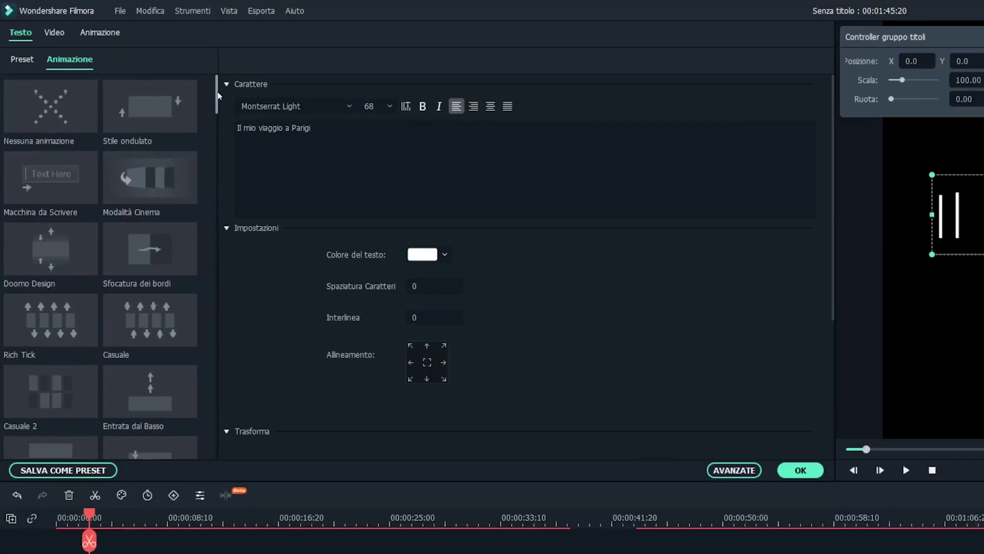
left_click_drag(134, 60, 134, 74)
left_click_drag(218, 120, 435, 232)
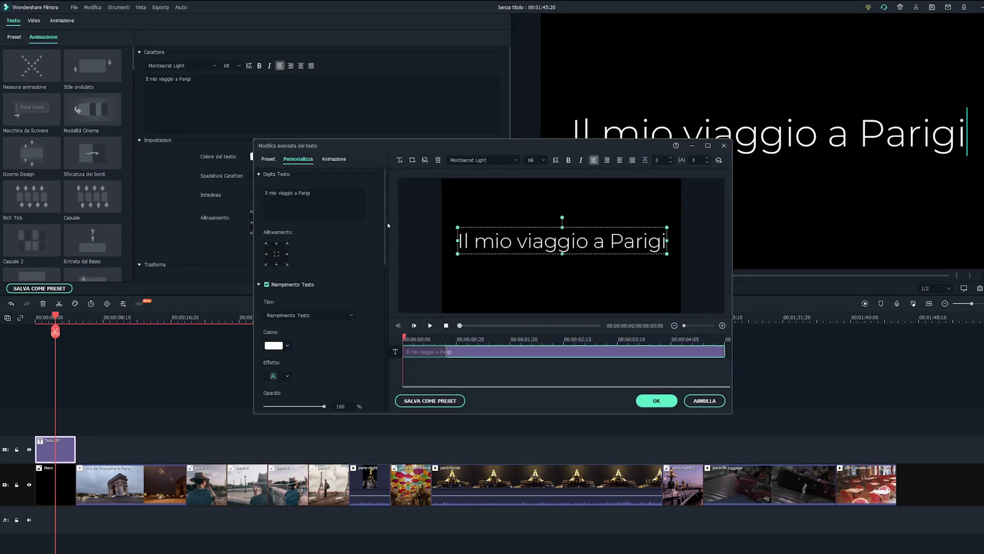
left_click_drag(448, 352, 539, 353)
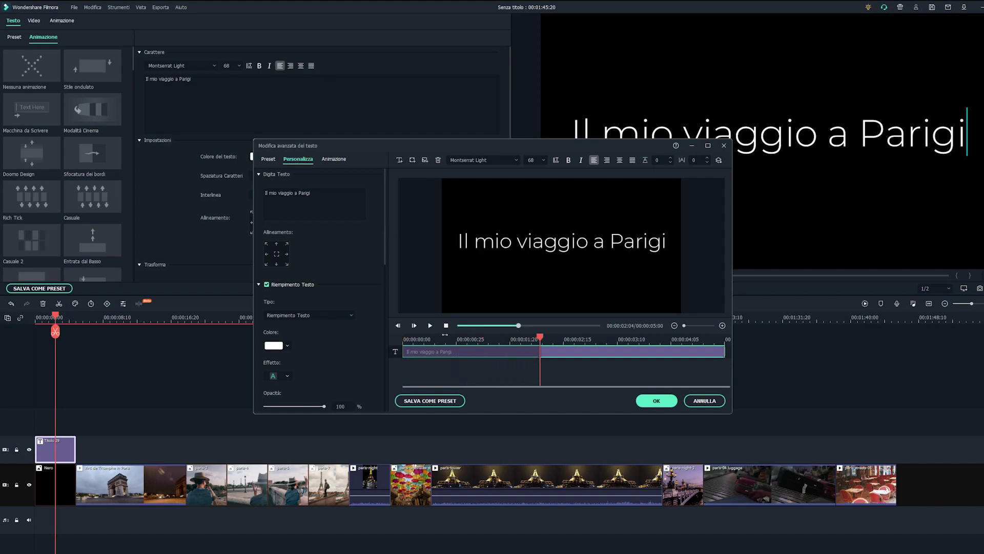
left_click(446, 326)
left_click(430, 325)
left_click(656, 400)
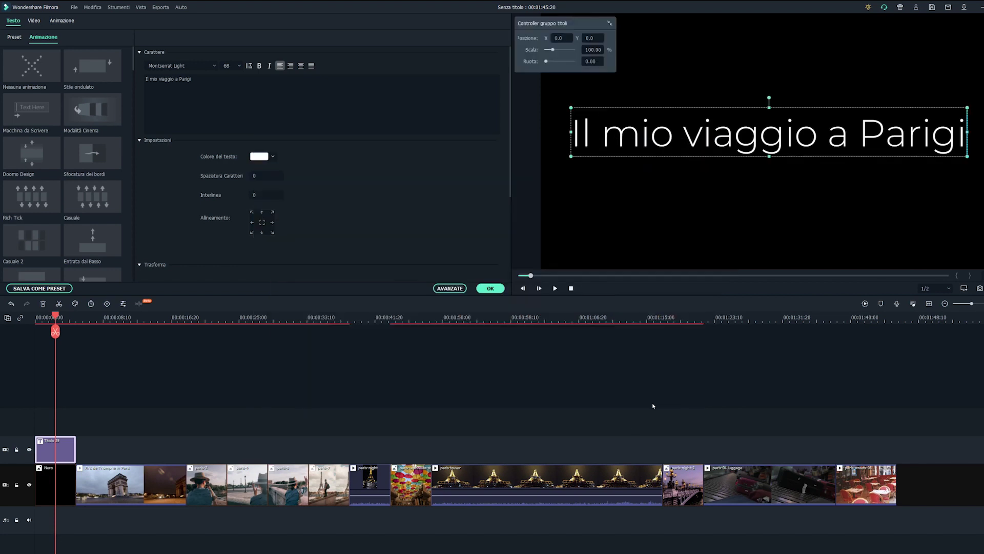
left_click(582, 402)
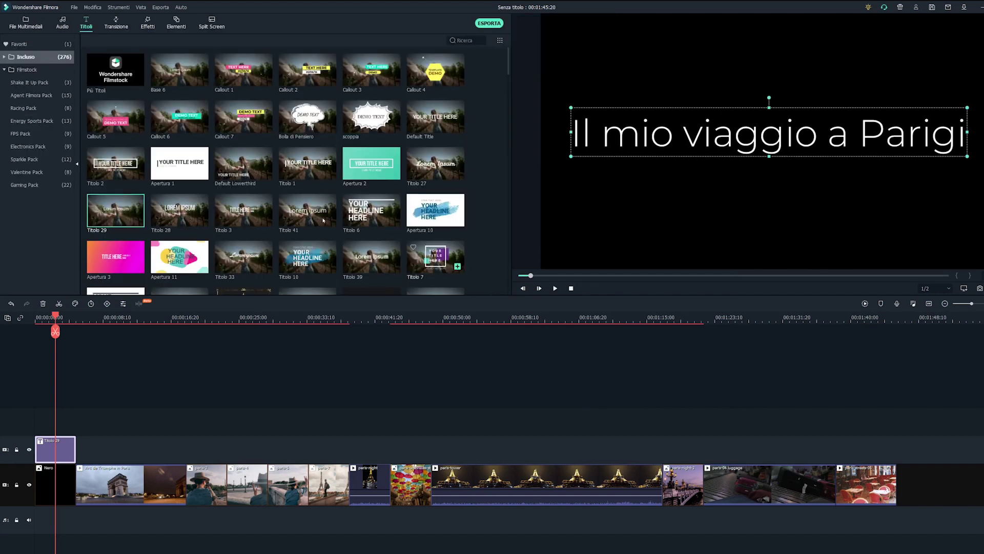
- Place a Dissolvi transition between the black clip and the Arc de Triomphe clip and play it back
left_click(115, 19)
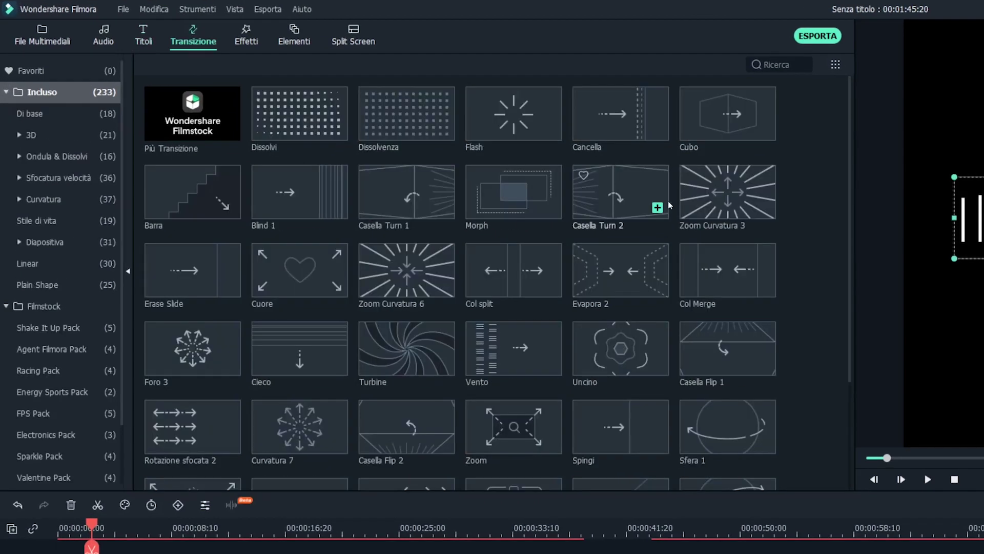
mouse_move(418, 120)
left_click_drag(300, 119, 123, 553)
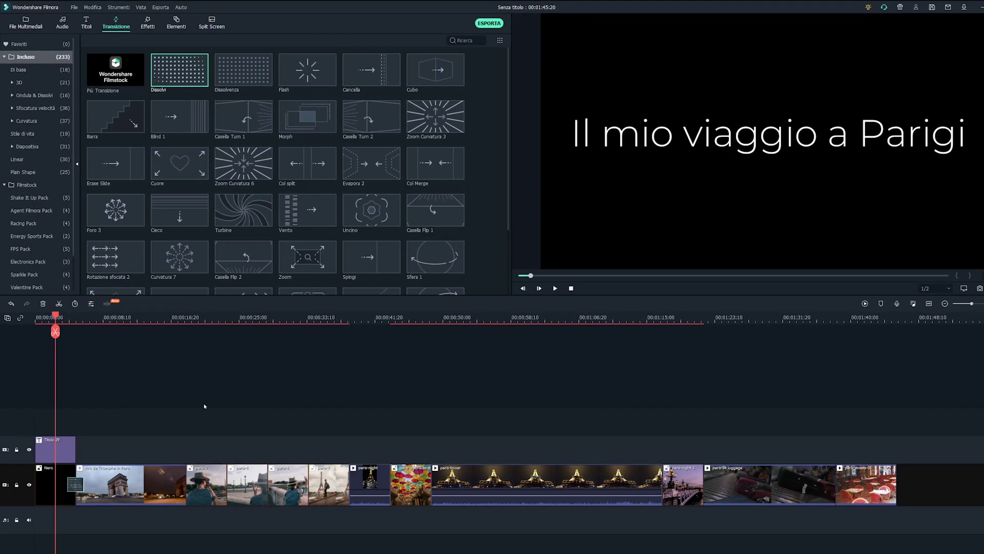
key("space")
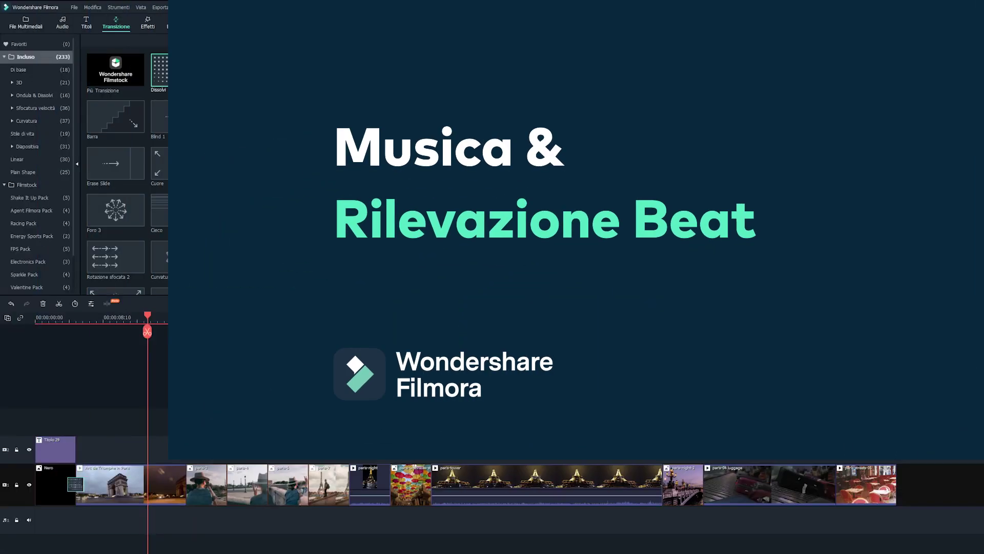
- Browse the included music library and search it for "ver"
left_click(64, 23)
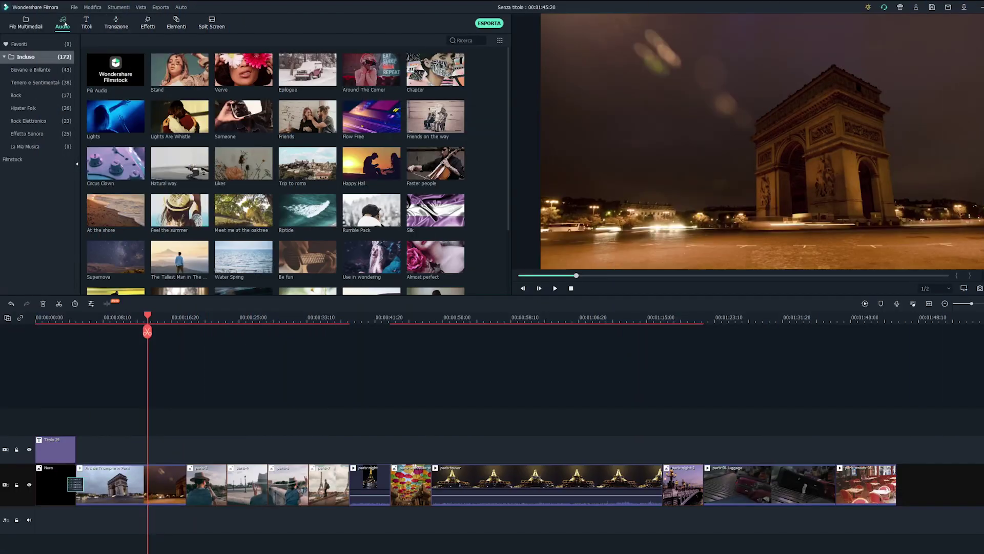
scroll(508, 107, "down", 5)
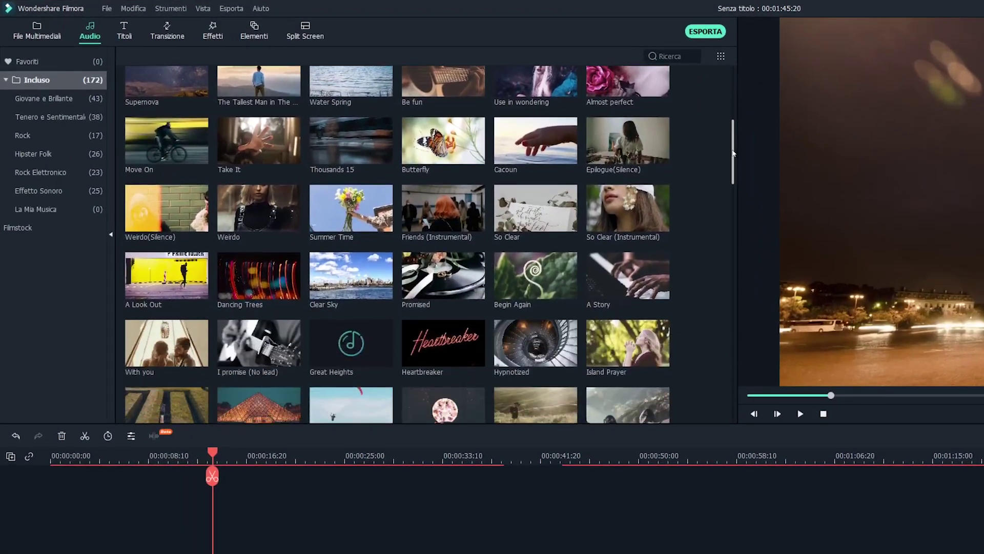
left_click_drag(733, 153, 684, 63)
left_click(669, 56)
type("ver")
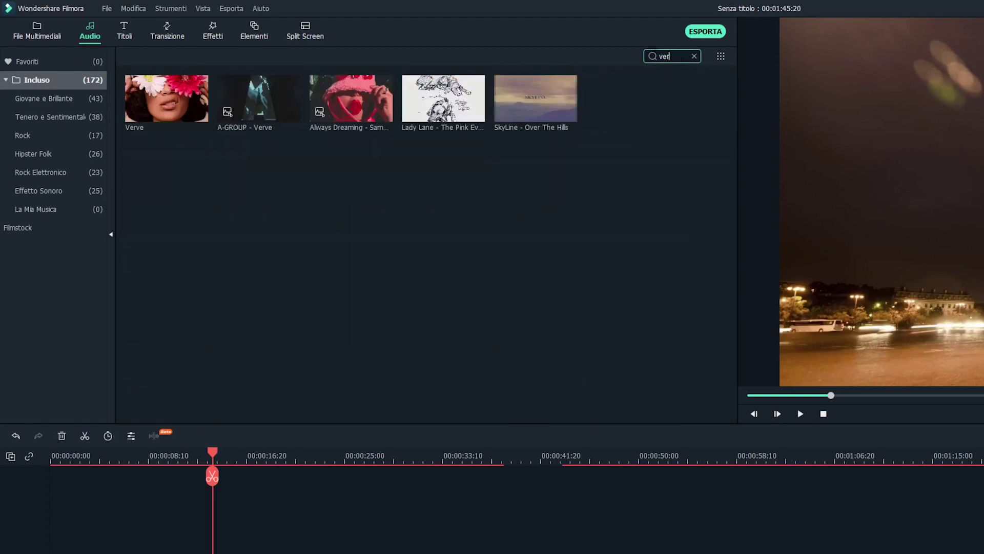
- Run beat detection on the Lady Lane song and place it at the start of the audio track
right_click(447, 100)
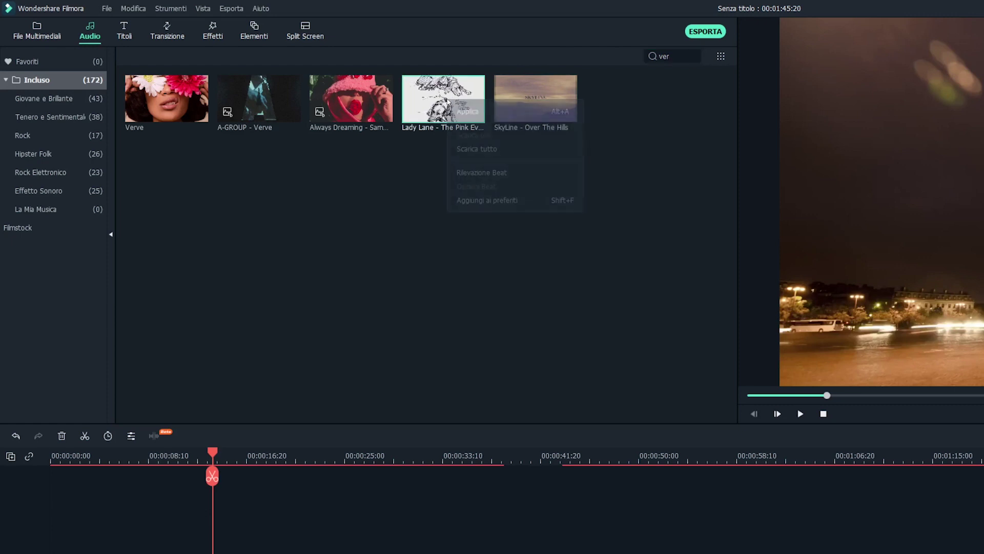
left_click(522, 172)
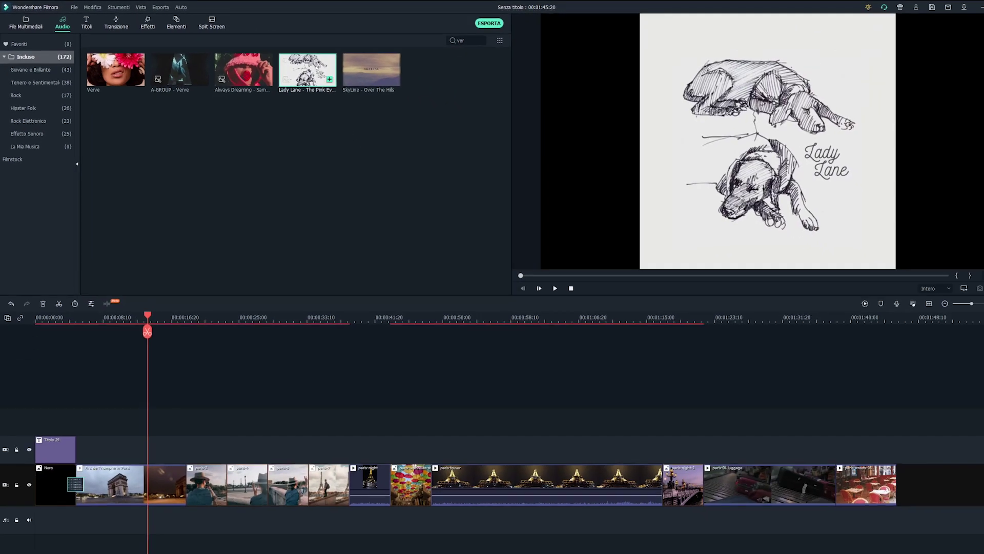
left_click_drag(308, 72, 34, 520)
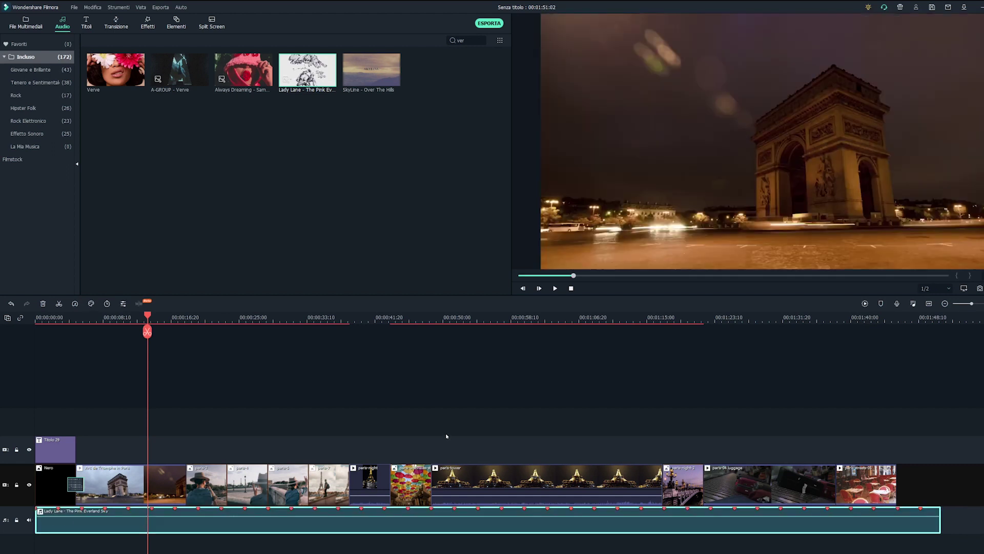
left_click(86, 317)
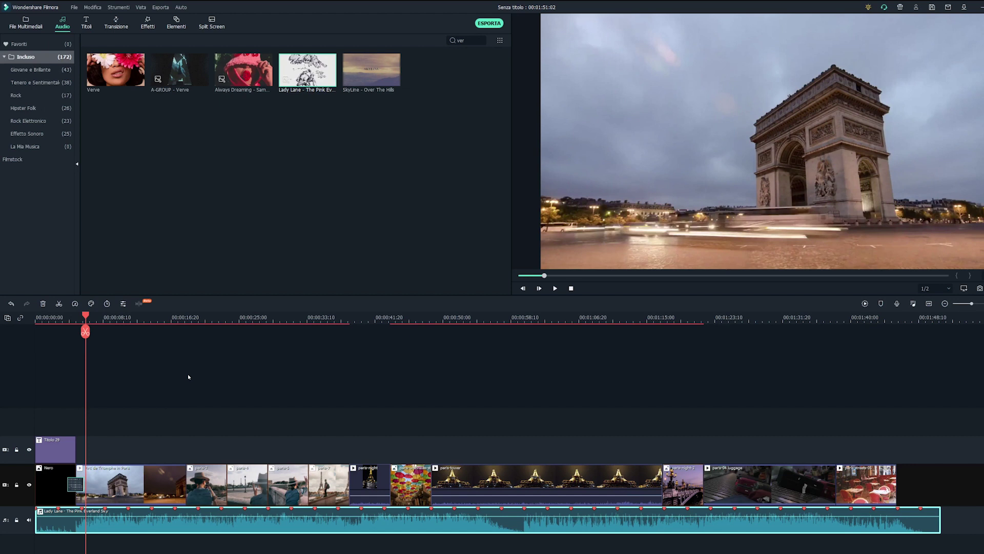
- Shorten the Arc de Triomphe clip so that its end lines up with a beat marker of the song
scroll(128, 319, "up", 2)
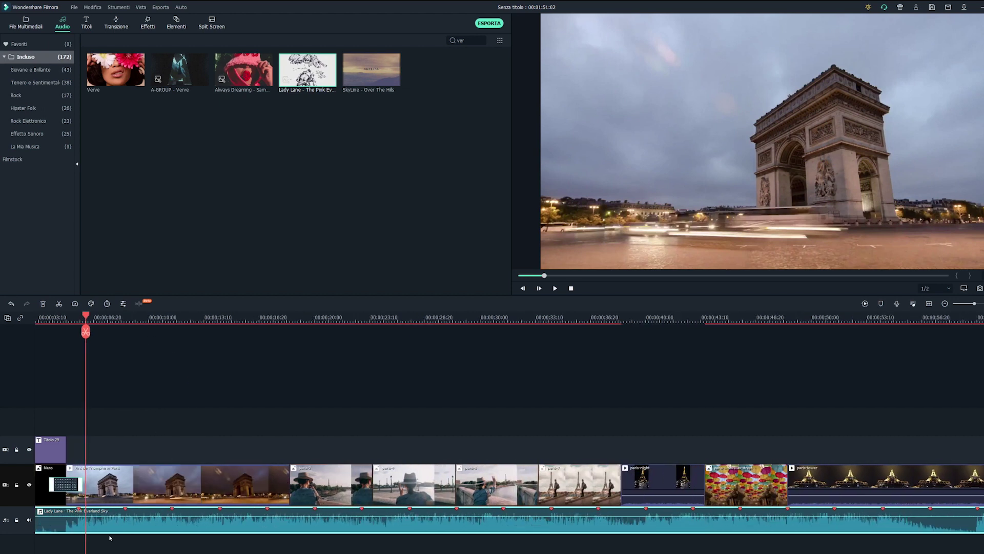
scroll(307, 497, "left", 2)
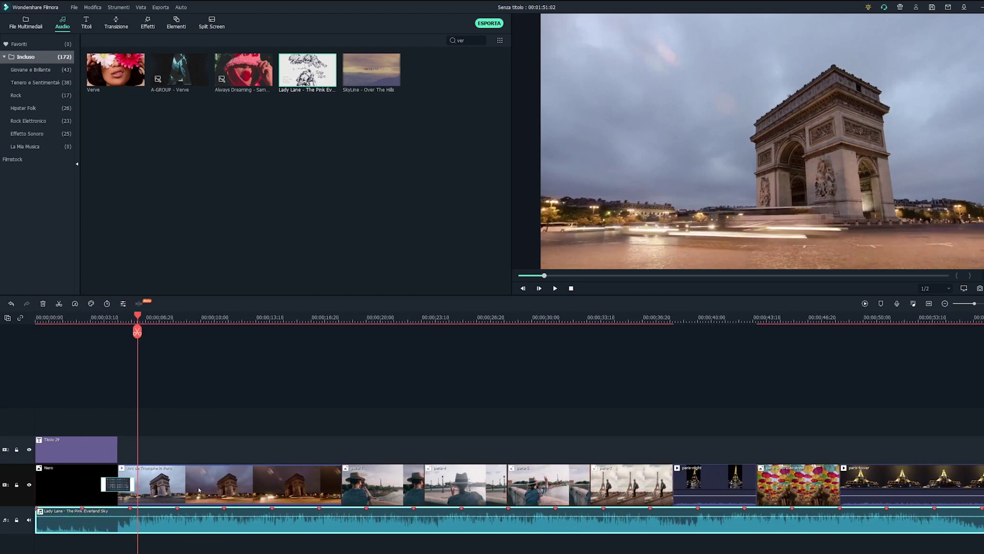
left_click(307, 498)
left_click_drag(340, 475, 272, 473)
- Extend each of the four photos after the Arc de Triomphe clip so it ends on the next suitable beat marker
left_click(341, 484)
left_click_drag(355, 476, 368, 477)
left_click(448, 479)
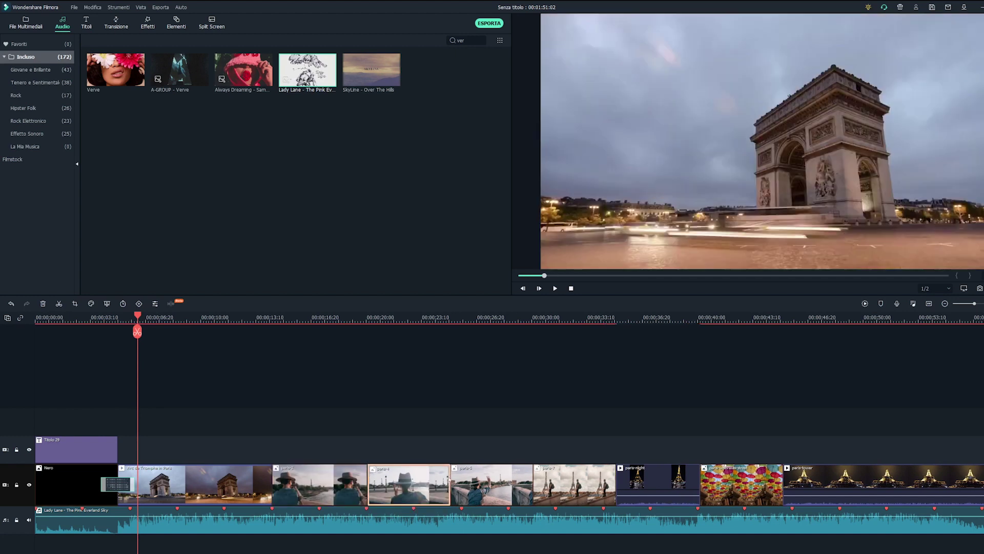
left_click_drag(449, 477, 460, 477)
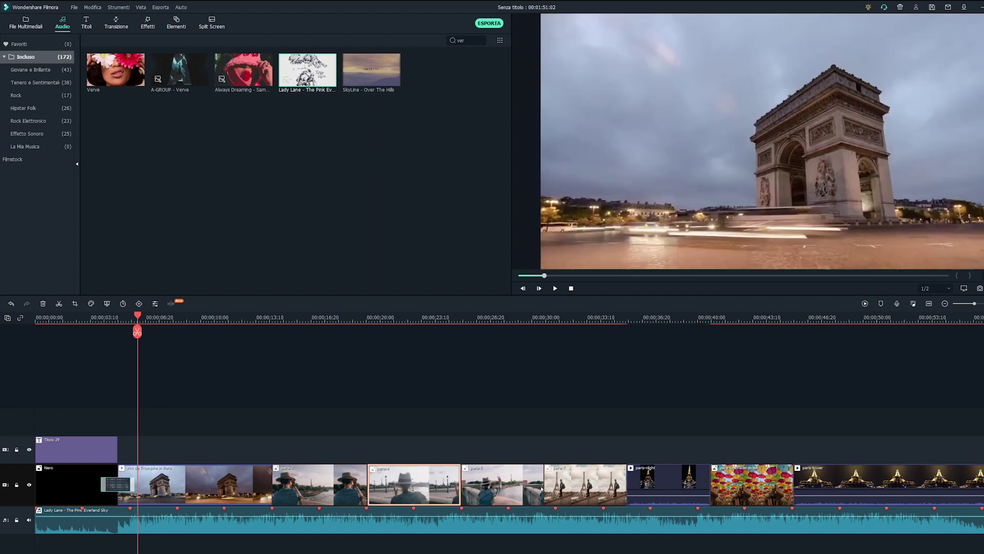
left_click(578, 489)
left_click(529, 482)
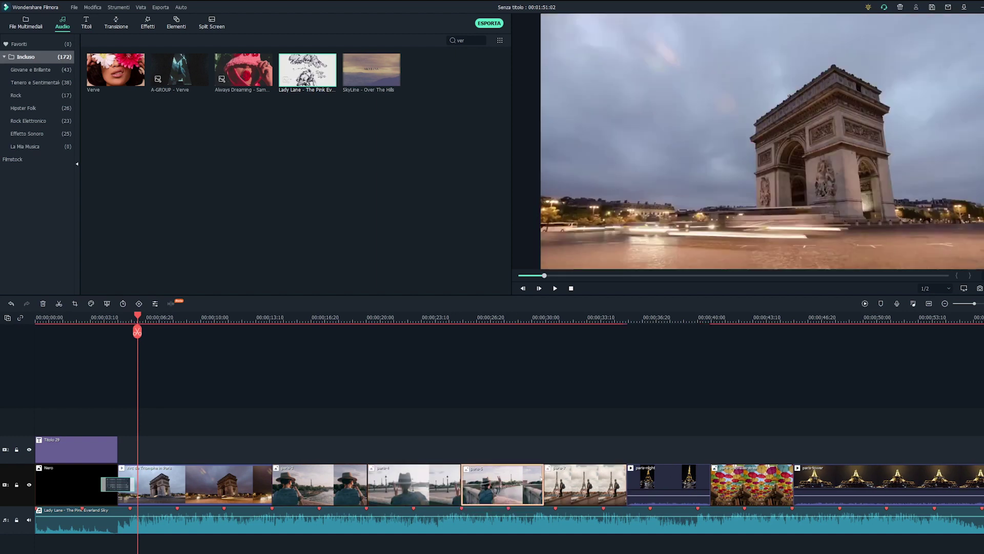
left_click_drag(544, 476, 553, 474)
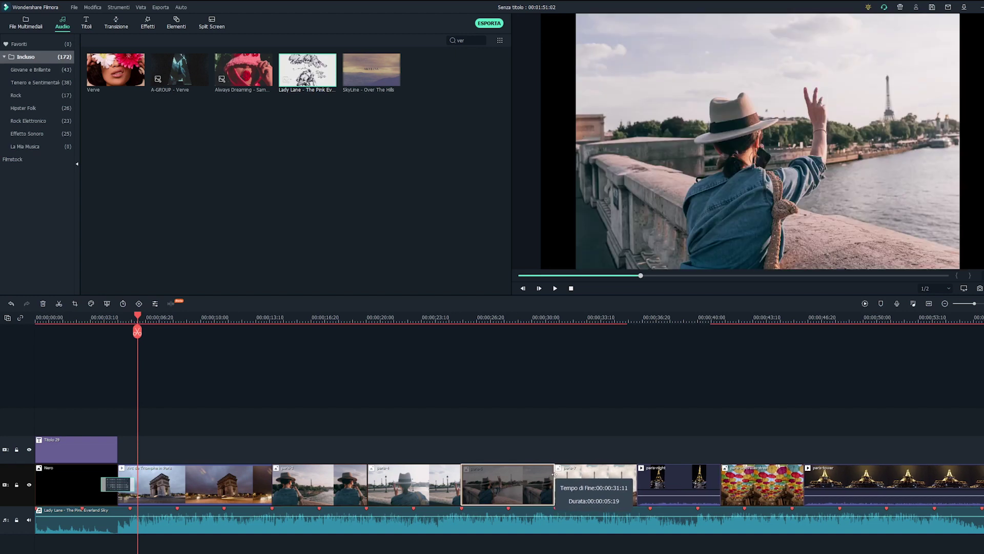
left_click_drag(553, 474, 554, 474)
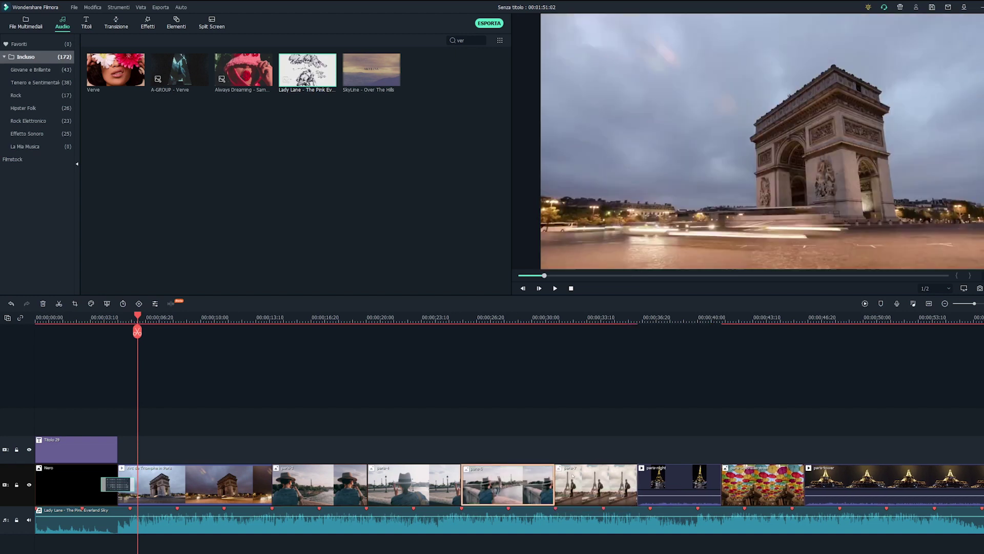
left_click(633, 485)
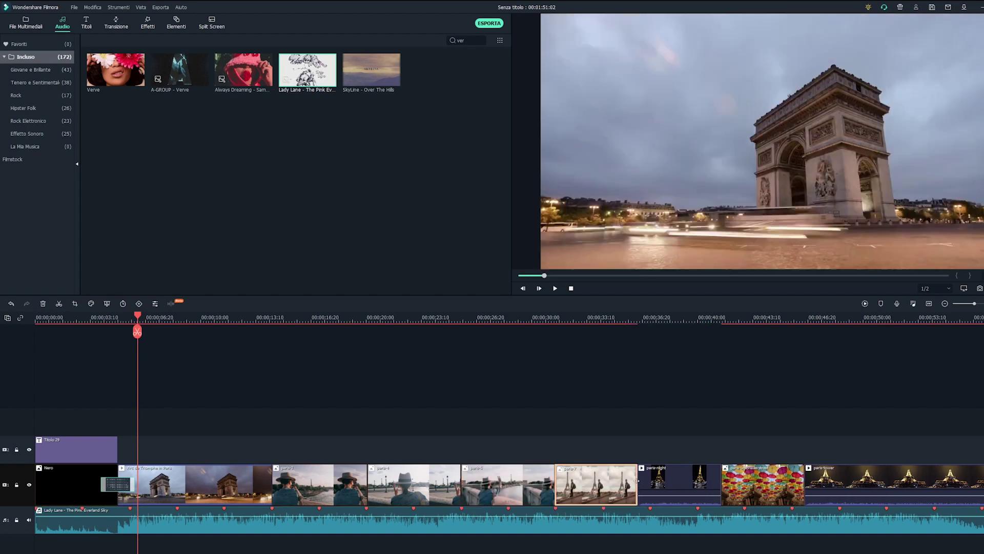
left_click_drag(636, 480, 650, 480)
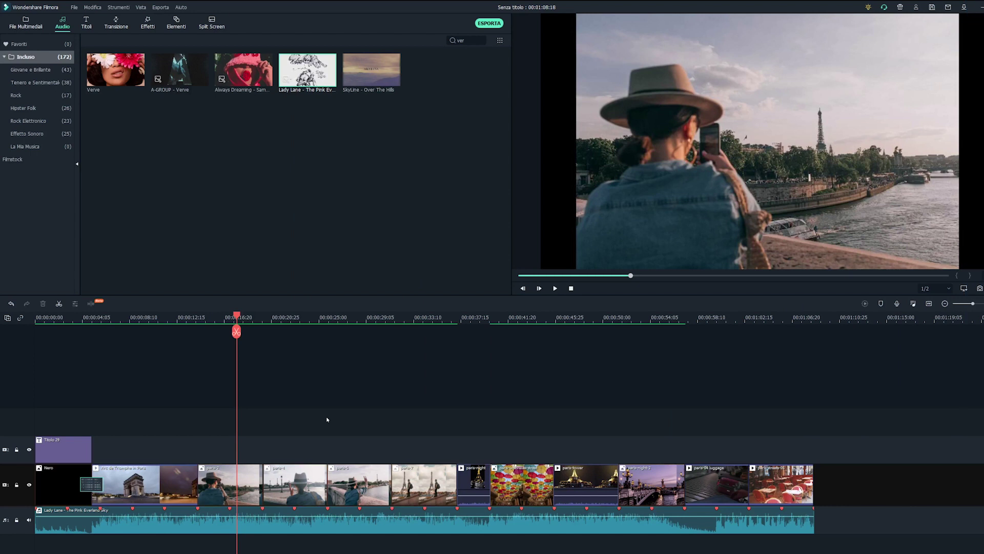
- Scale the first photo after the Arc de Triomphe clip to about 119.75% in its Trasforma settings
left_click(240, 490)
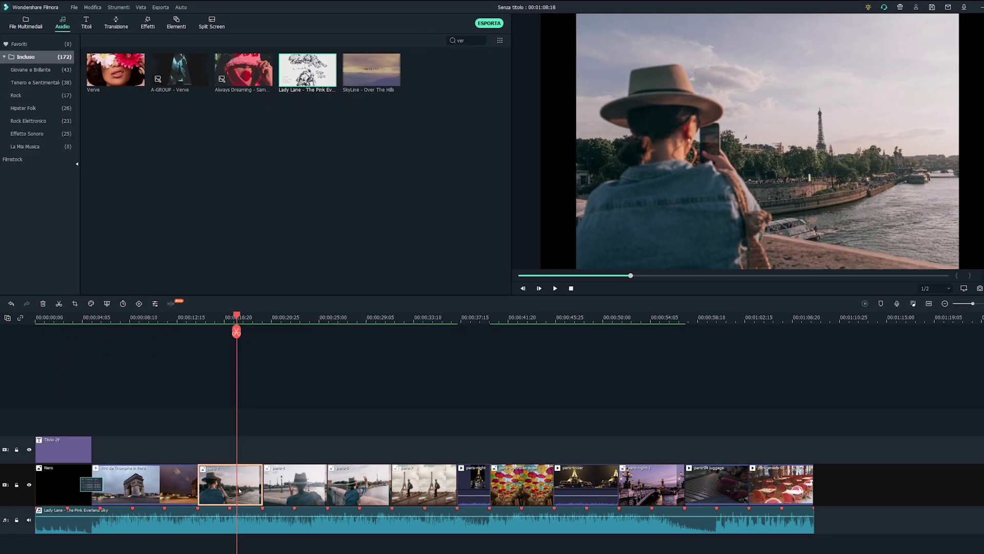
double_click(238, 493)
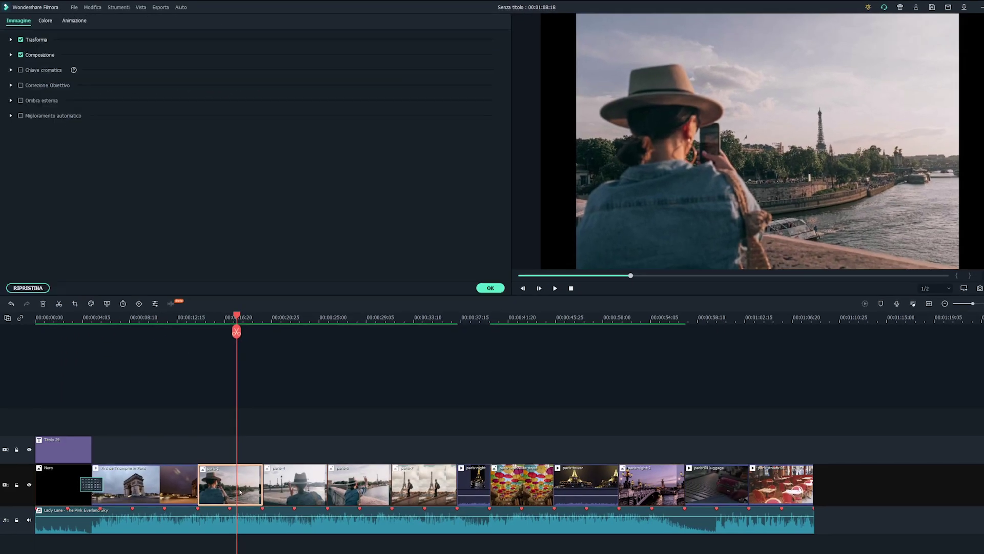
left_click(10, 39)
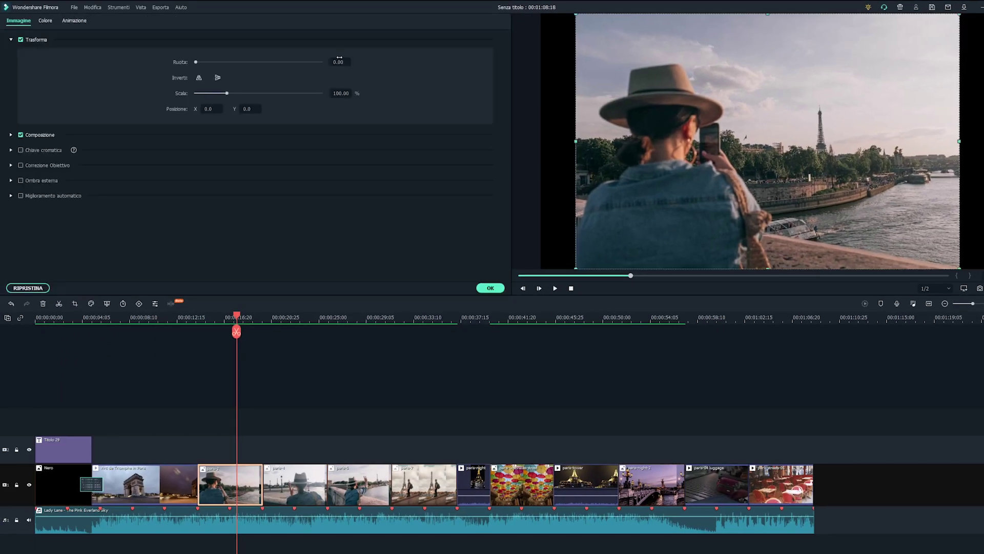
left_click_drag(227, 93, 233, 94)
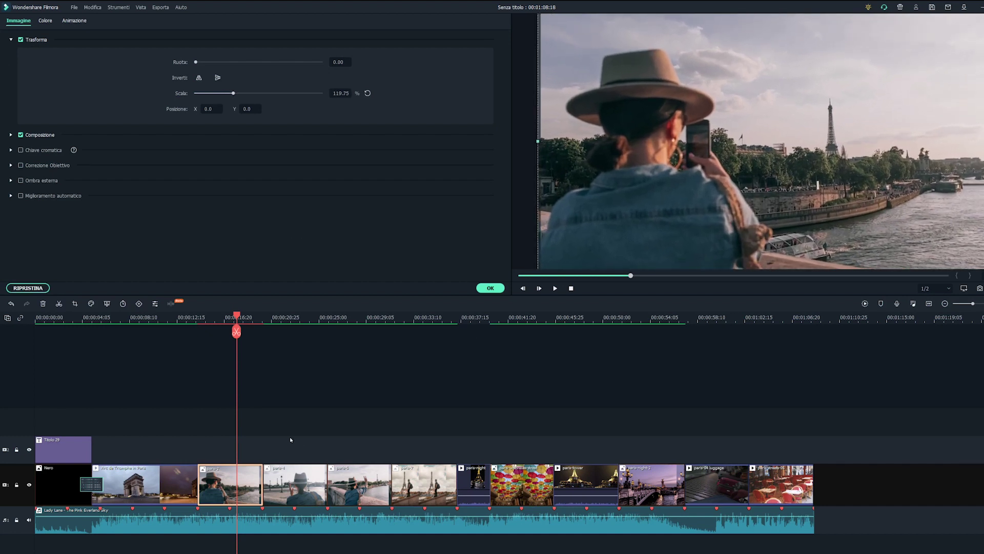
- Scale the second photo, the woman in the hat on the square, to about 121.02%
left_click(296, 320)
left_click(291, 489)
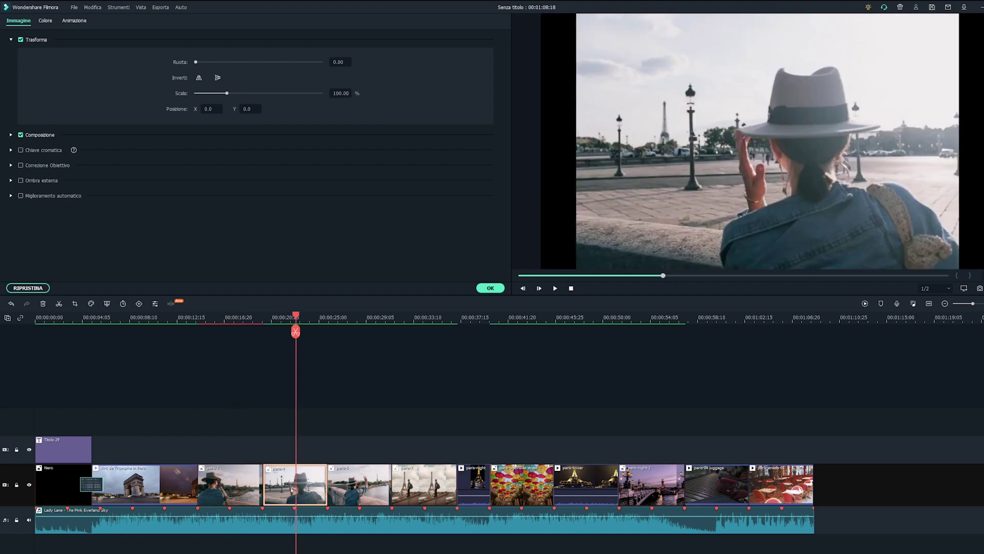
left_click_drag(224, 94, 239, 94)
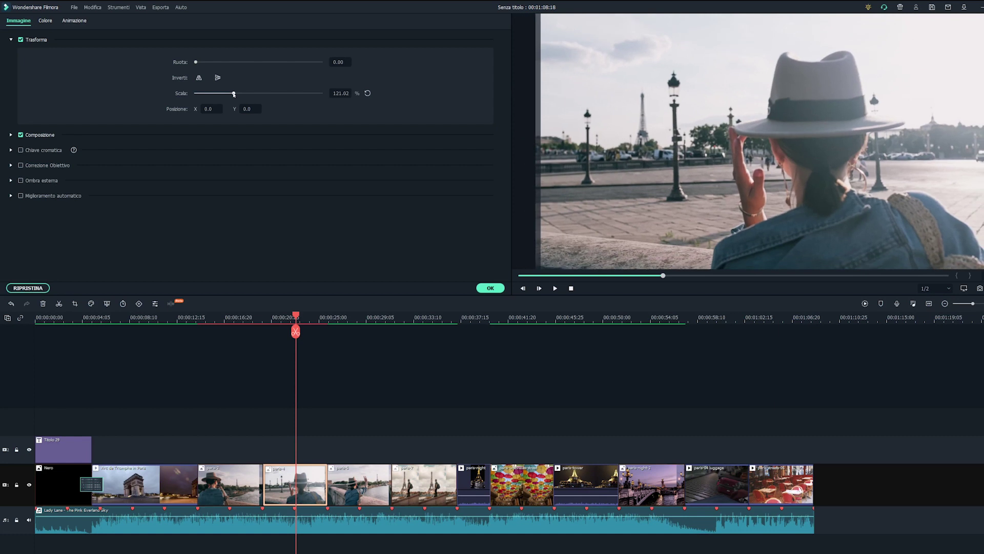
- Try scaling the vertical photo of the man by the Eiffel Tower to about 268.79%, and reset its scale
left_click(423, 318)
left_click(416, 496)
left_click_drag(233, 94, 279, 93)
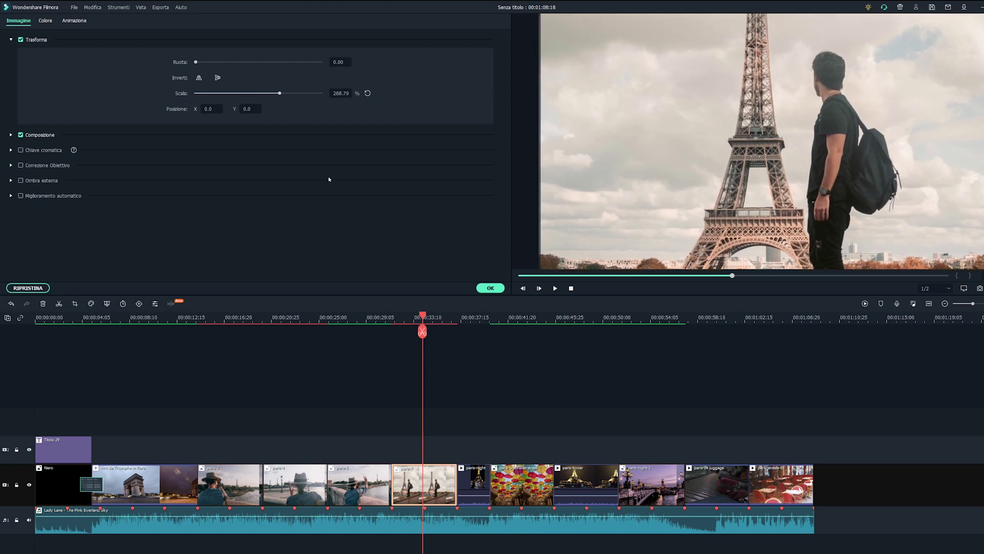
left_click(368, 93)
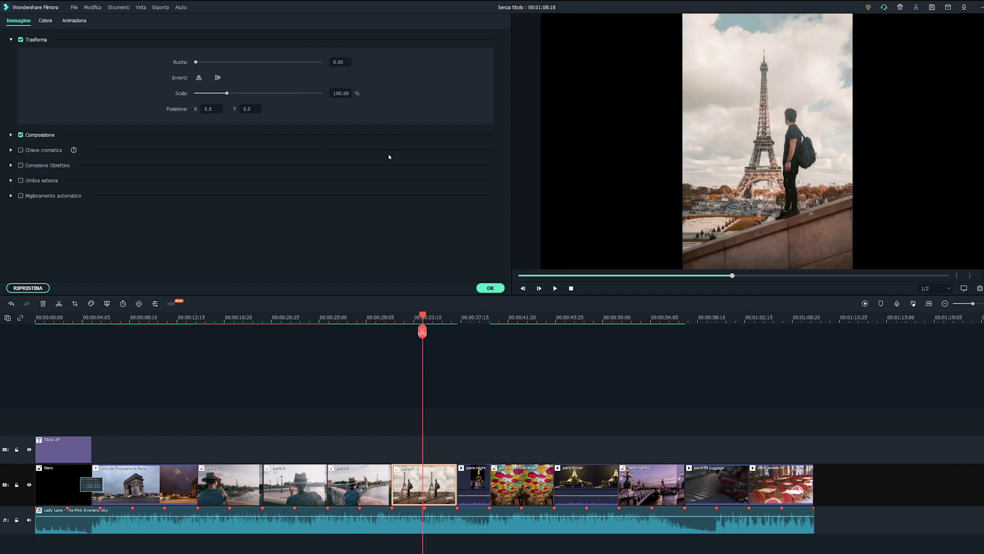
- Confirm the photo adjustments and place the Sfocatura base background blur filter on the track above the vertical Eiffel Tower photo
left_click(489, 288)
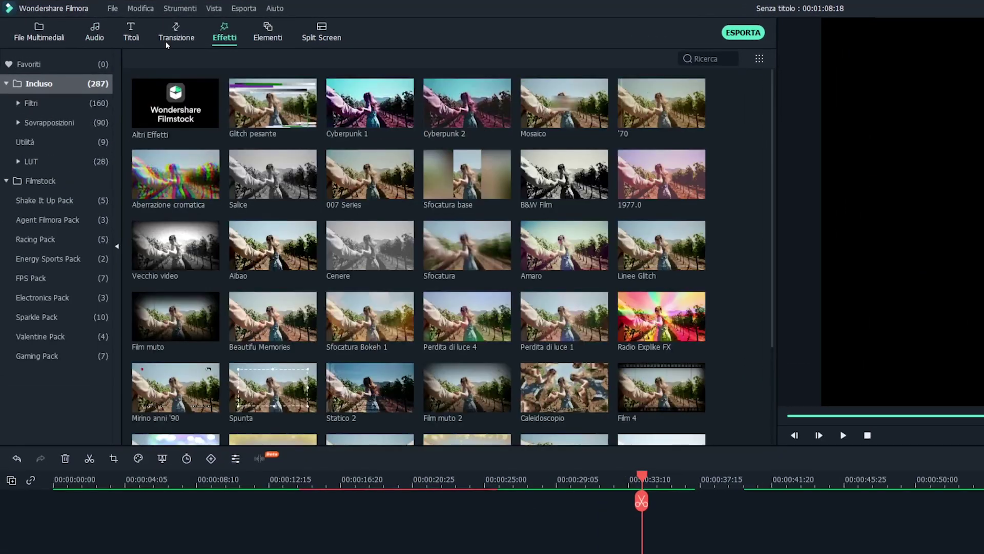
left_click(21, 104)
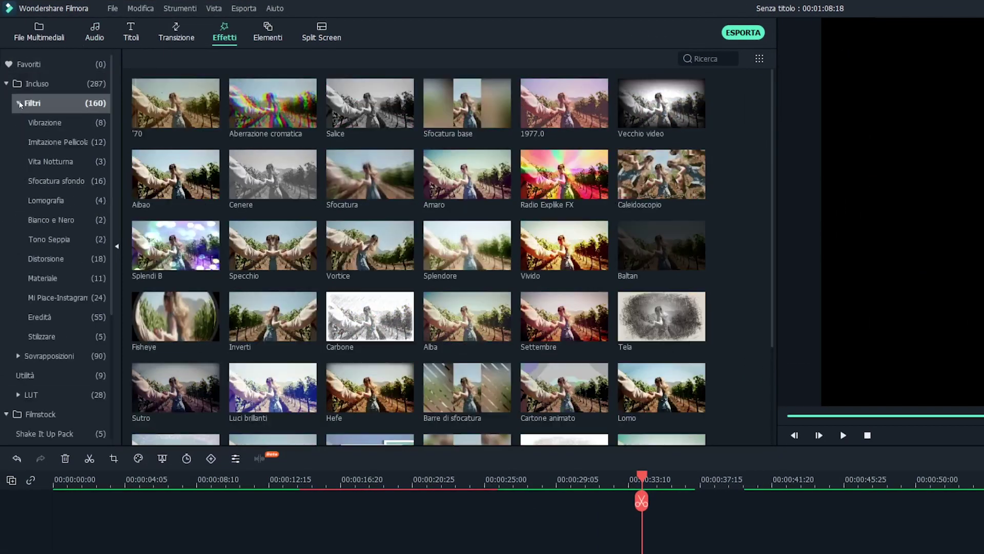
left_click(65, 179)
left_click_drag(172, 107, 397, 448)
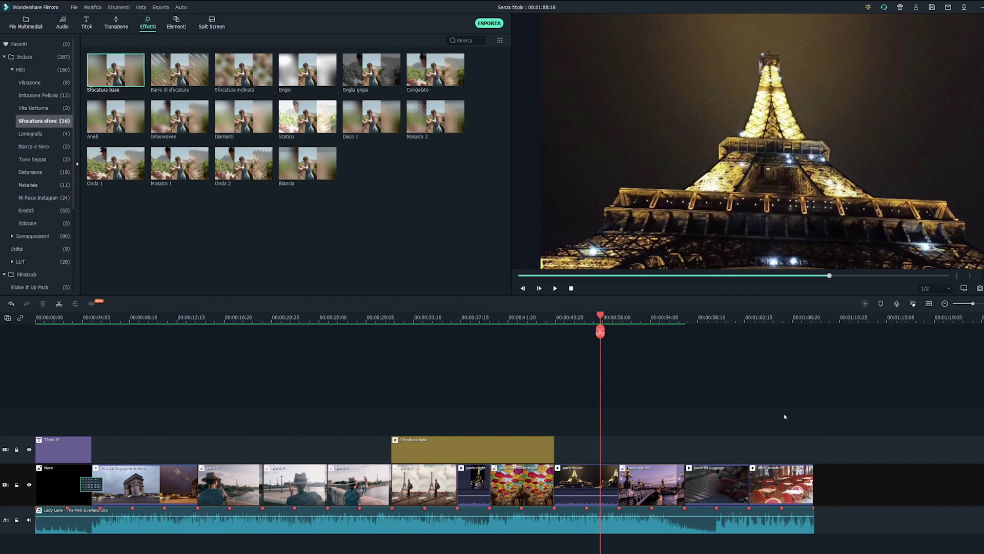
- Place a Vortice 9 transition from the Curvatura category between the colourful umbrellas clip and the Eiffel Tower night clip after it
left_click(114, 22)
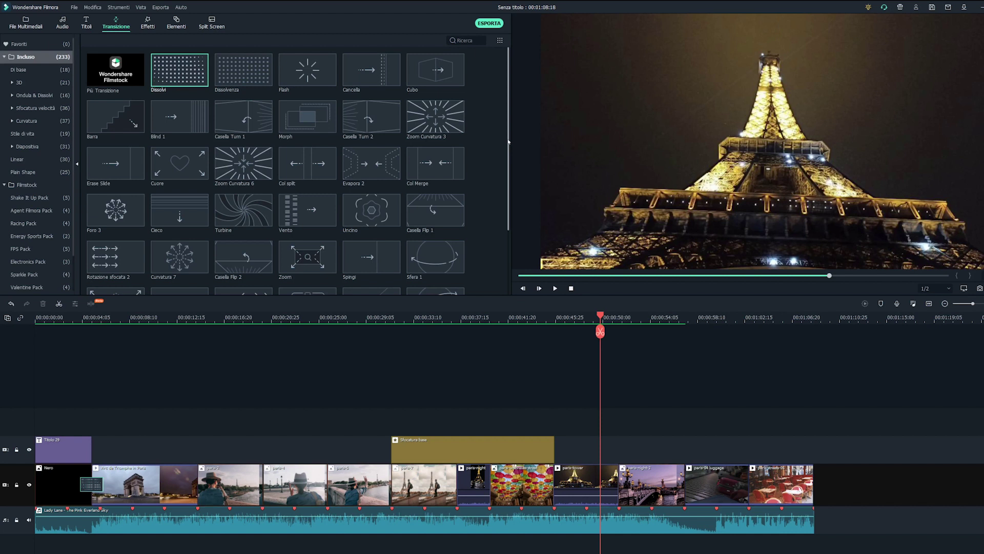
left_click(35, 109)
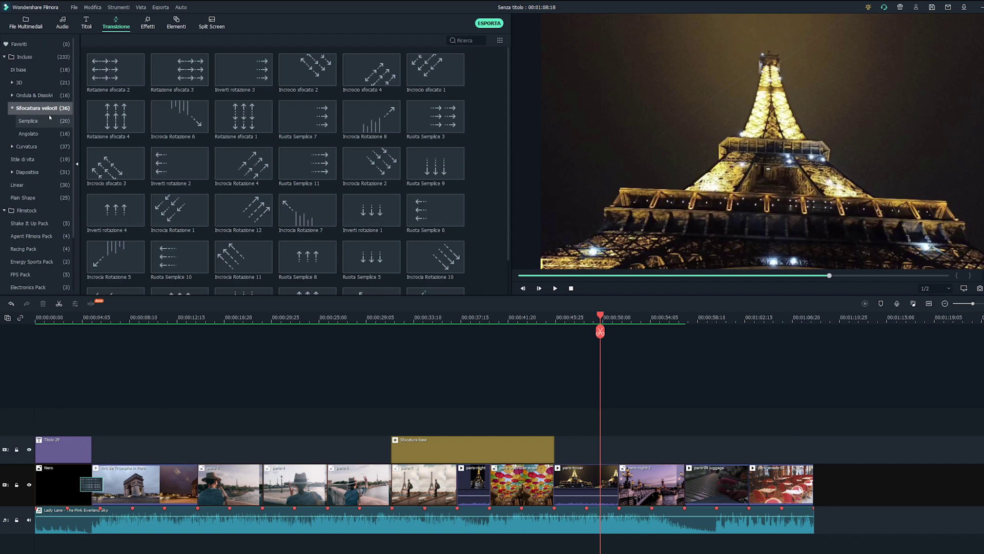
left_click(12, 108)
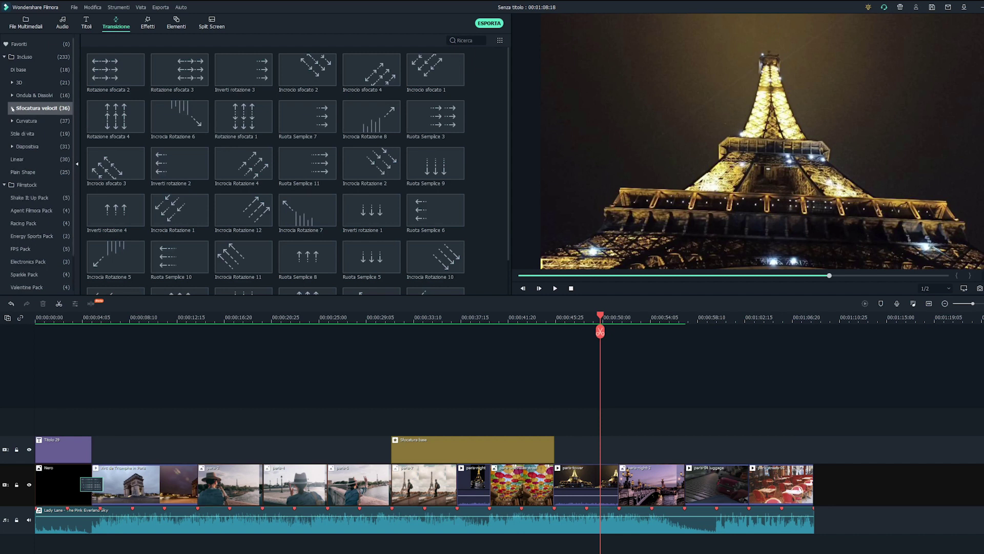
left_click(47, 123)
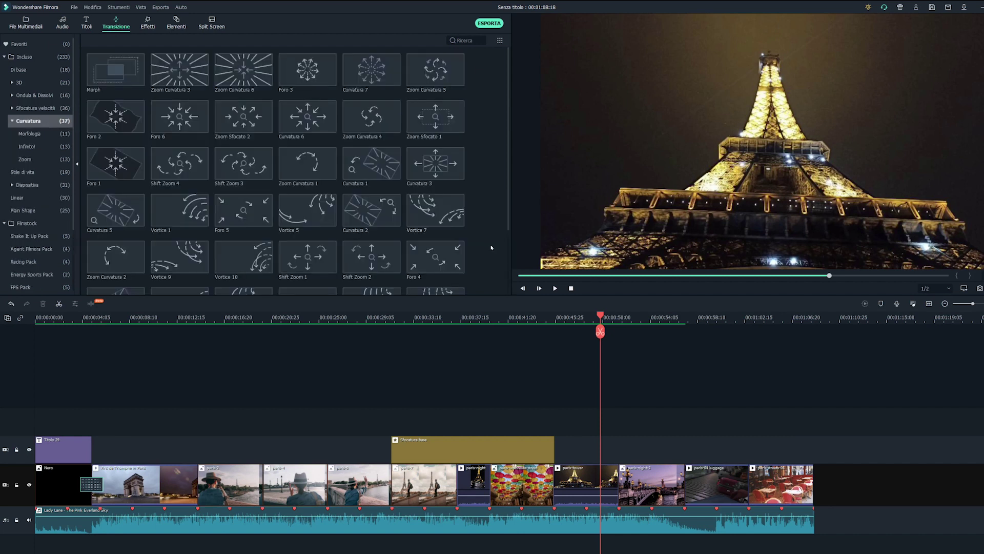
scroll(502, 240, "down", 2)
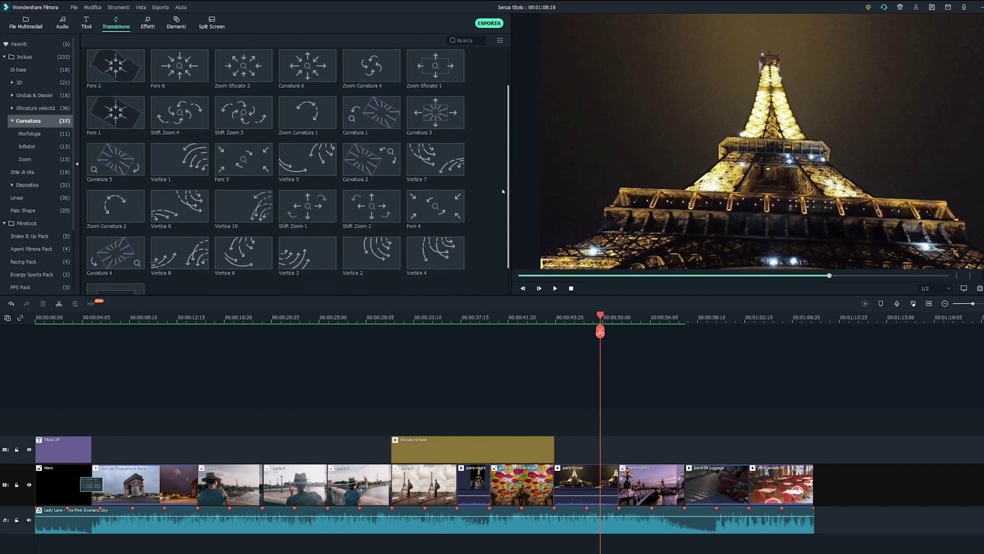
left_click_drag(202, 179, 549, 489)
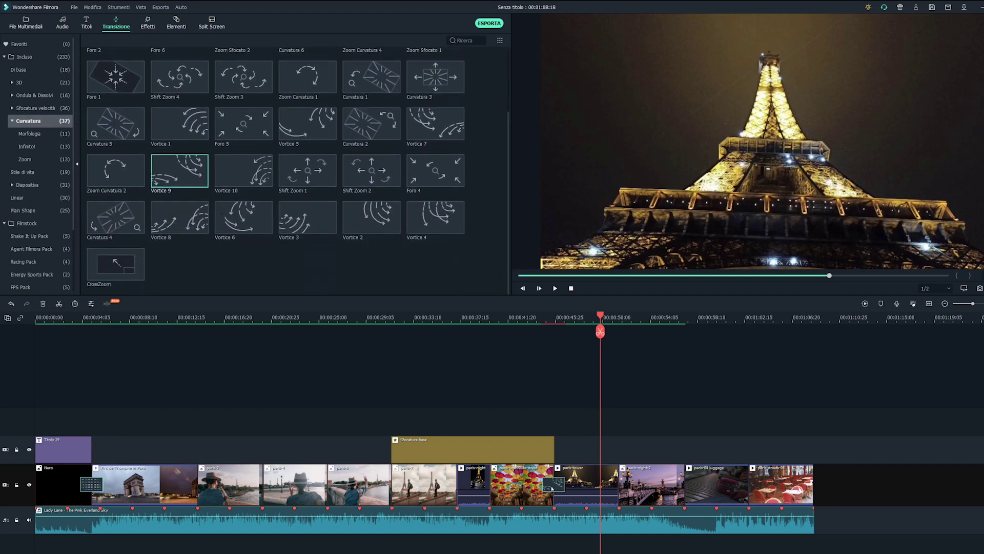
- Working backwards, place Vortice 6 before the umbrellas clip, Vortice 3, 10 and 9 between the four photos, and Vortice 1 before the first photo
left_click_drag(243, 217, 489, 484)
left_click_drag(307, 217, 391, 484)
left_click_drag(244, 172, 326, 483)
left_click_drag(189, 167, 263, 483)
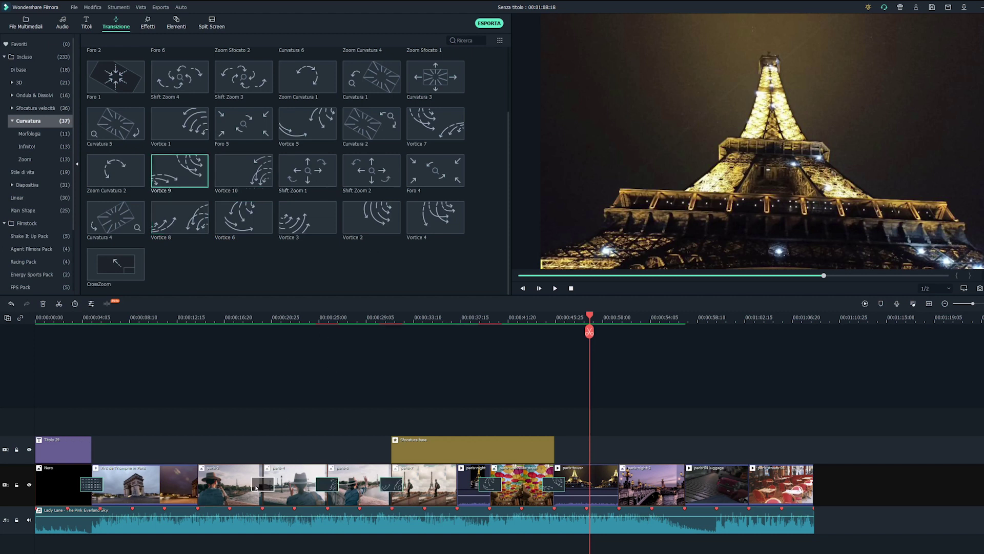
left_click_drag(198, 132, 197, 484)
- Place Vortice 7, Vortice 5 and Vortice 4 transitions, in that order, on the last three cuts of the slideshow
left_click_drag(446, 128, 618, 484)
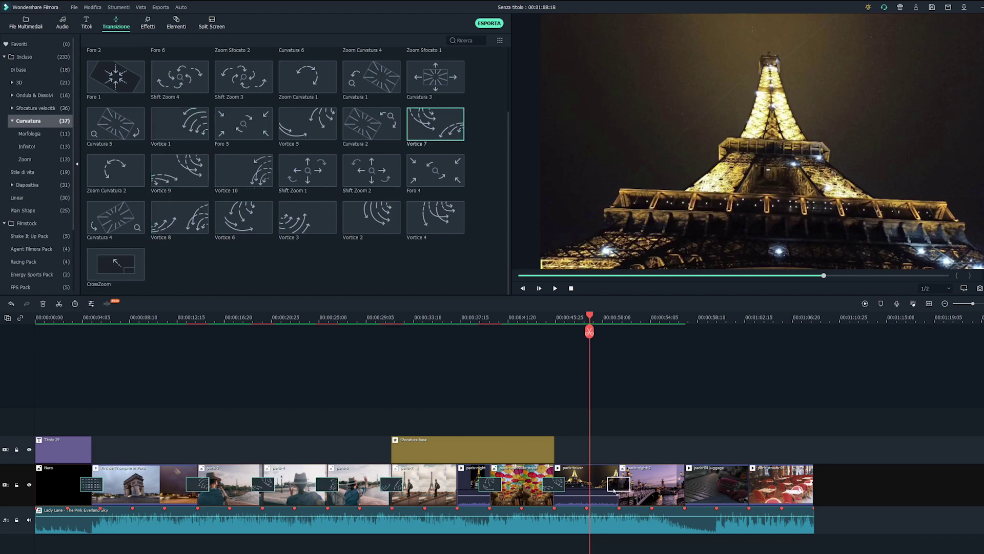
left_click_drag(307, 123, 684, 484)
left_click_drag(436, 218, 749, 483)
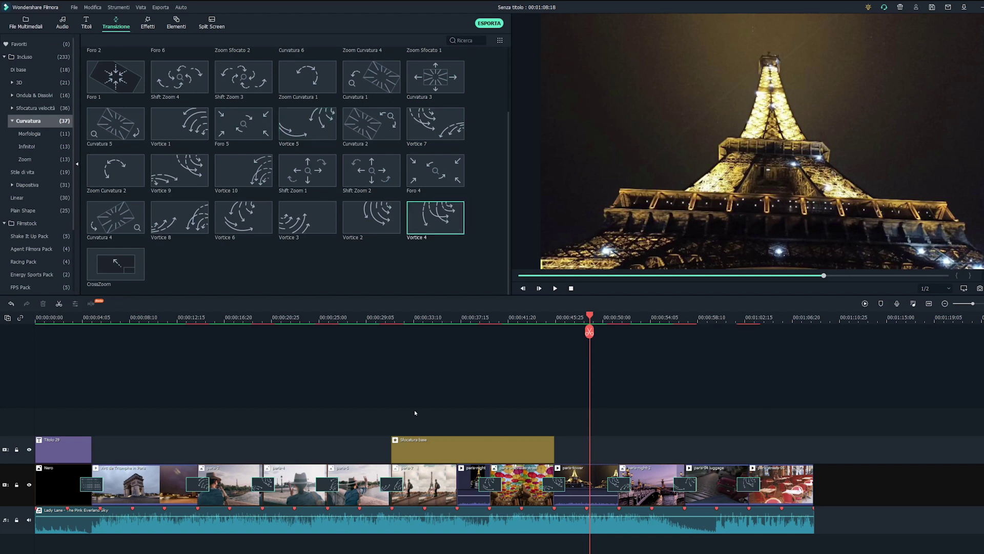
- Set the transition after the umbrellas clip to 00:00:01:00, Sovrapposizione mode, with Cornici Tagliate Incluse enabled, and render the timeline preview
double_click(567, 483)
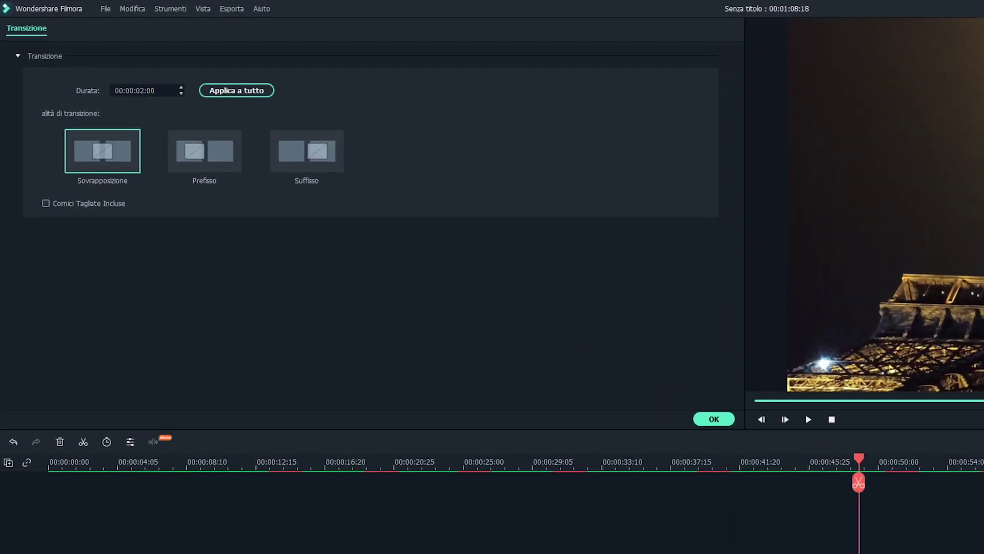
left_click(106, 69)
left_click(349, 78)
left_click(223, 162)
left_click(299, 160)
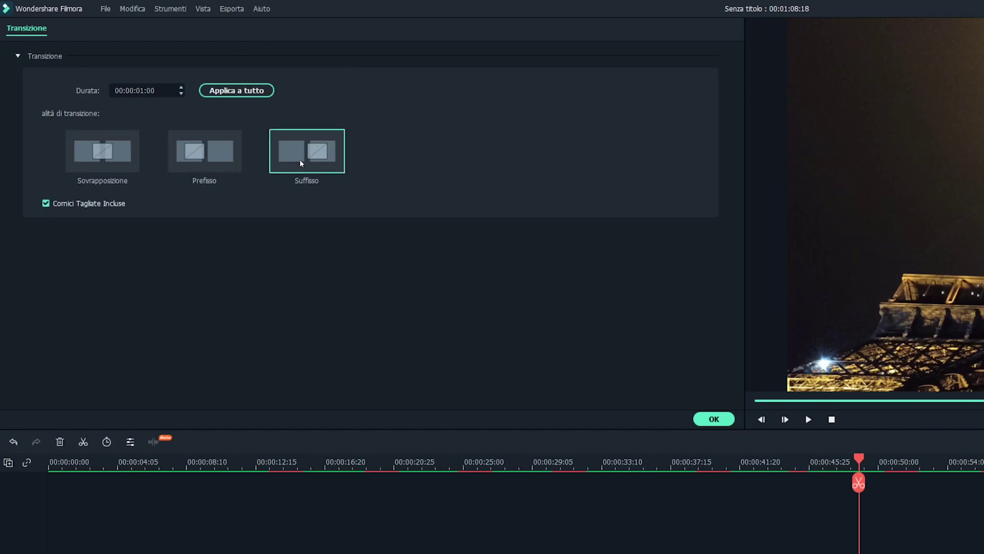
left_click(103, 151)
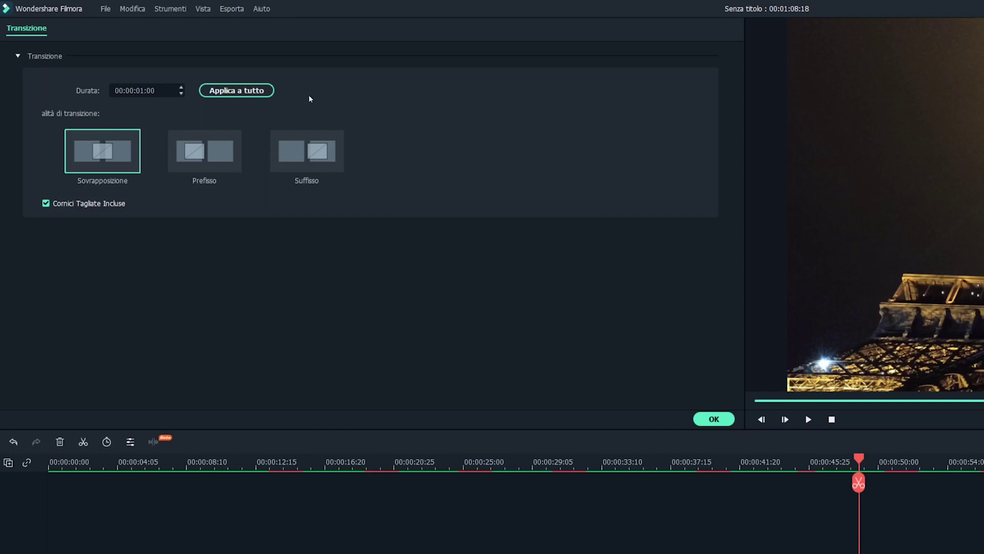
left_click(698, 419)
left_click(864, 304)
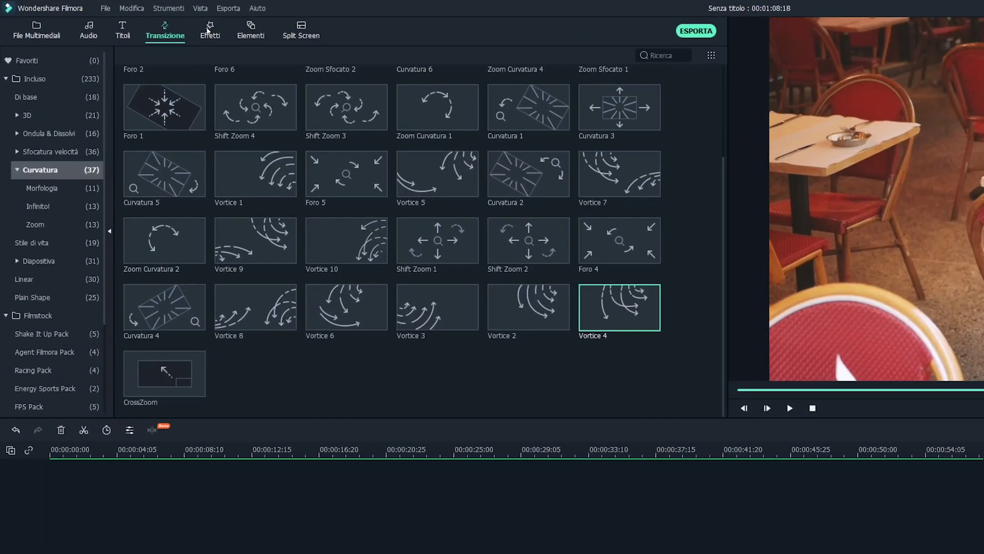
- Add the '70 effect on a track above the title, stretch it from the title's end to the slideshow's end, and preview playback
left_click(148, 23)
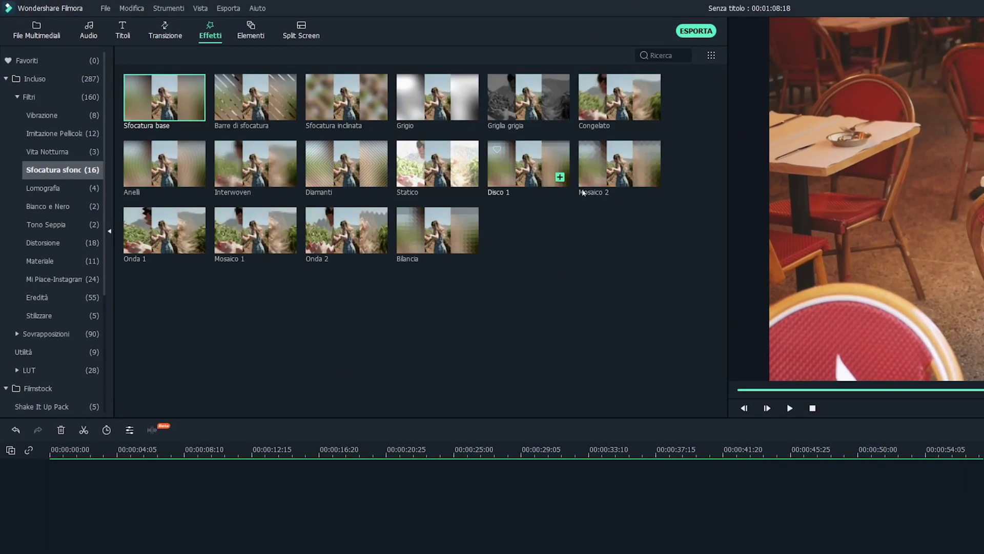
left_click(30, 81)
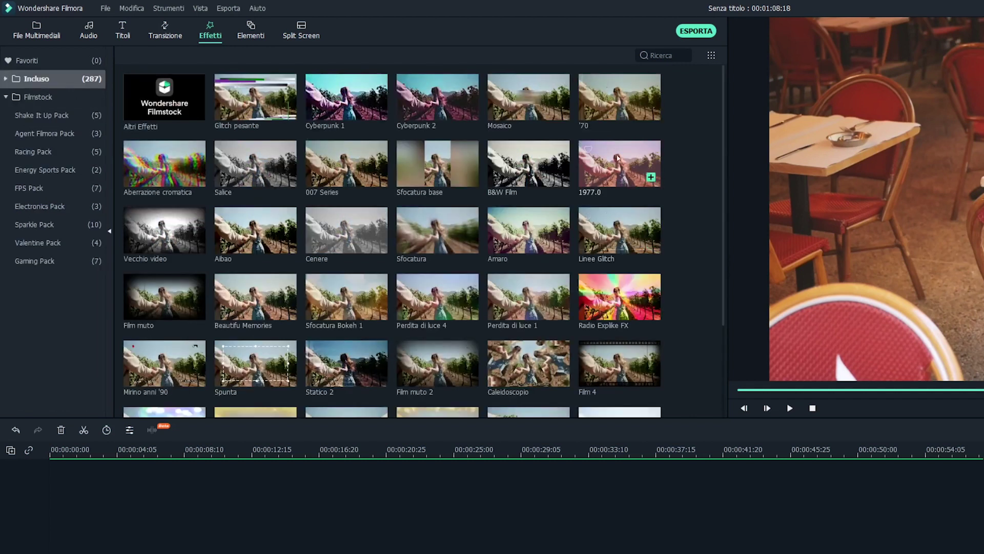
left_click(651, 55)
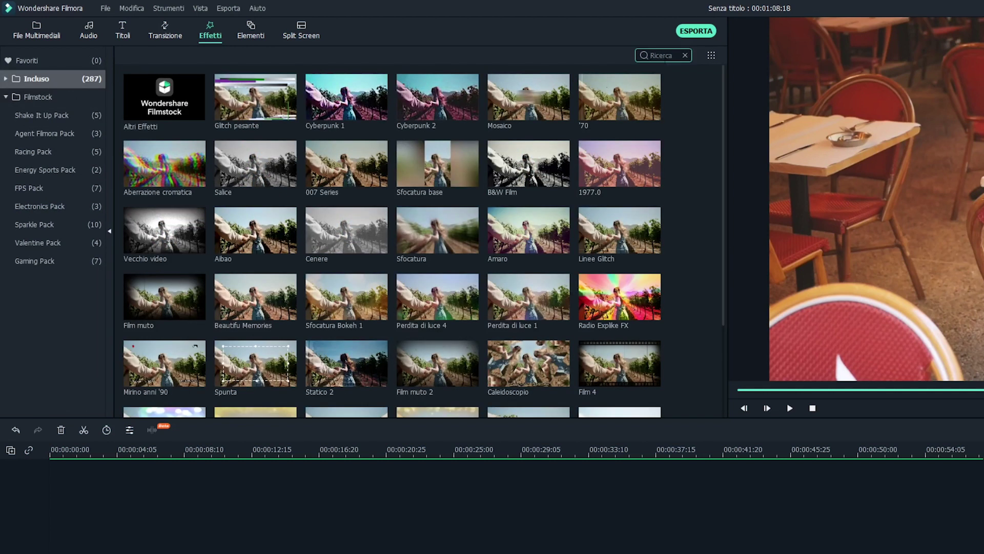
type("70")
left_click_drag(133, 84, 131, 553)
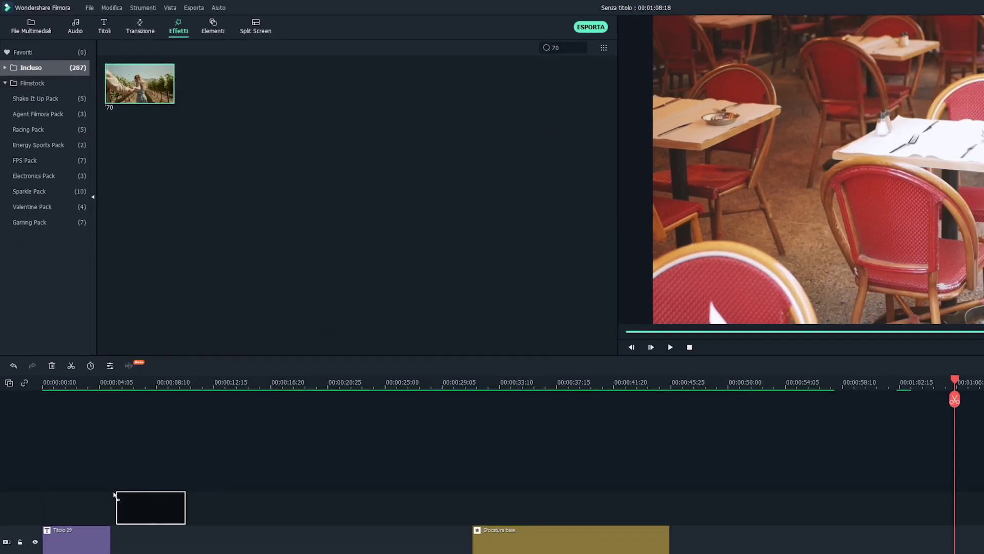
left_click_drag(93, 411, 812, 431)
left_click(278, 378)
key("space")
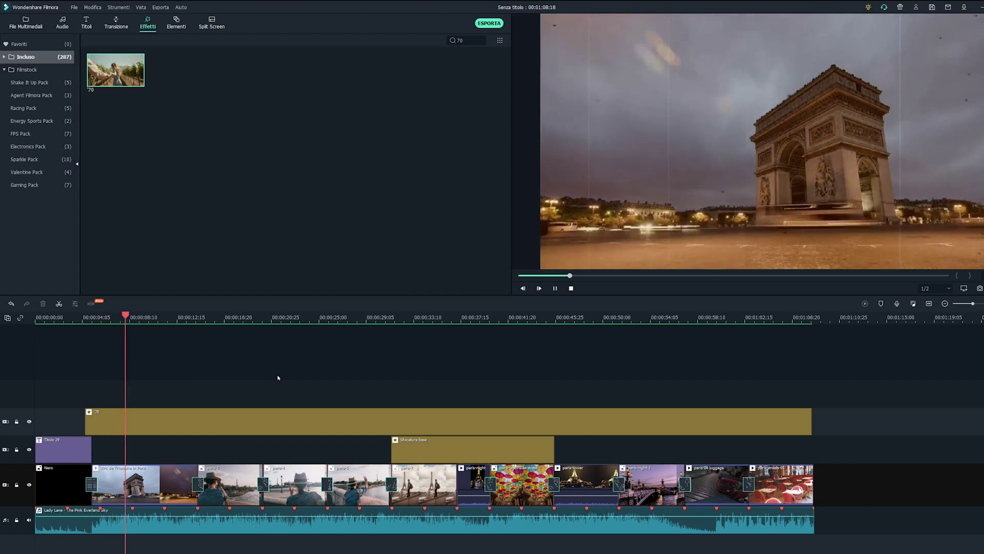
key("space")
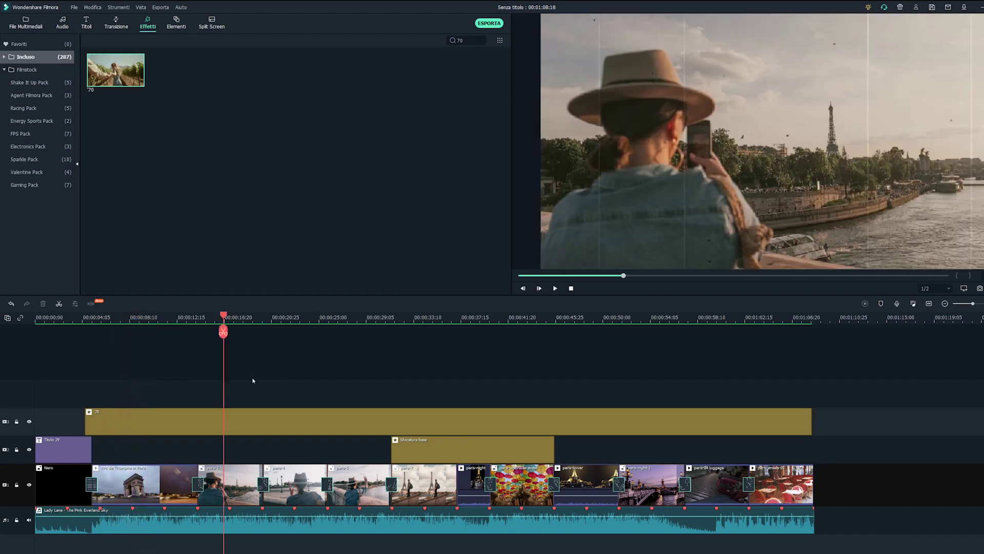
- Add the Splendore effect on a track above the '70 effect, stretched over the same span, and reduce its Alfa value
left_click(482, 41)
scroll(475, 287, "down", 3)
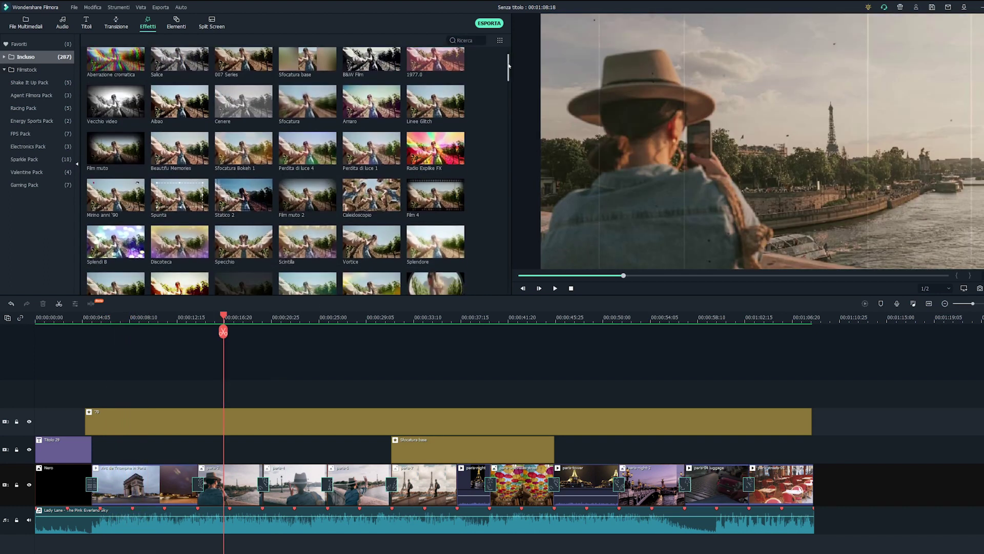
left_click_drag(435, 213, 812, 377)
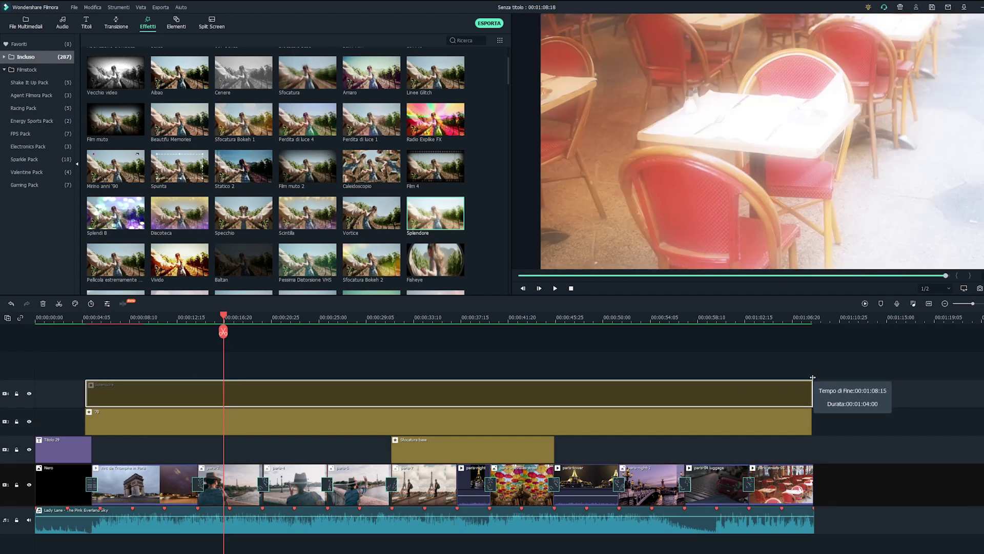
left_click_drag(812, 378, 812, 377)
double_click(325, 399)
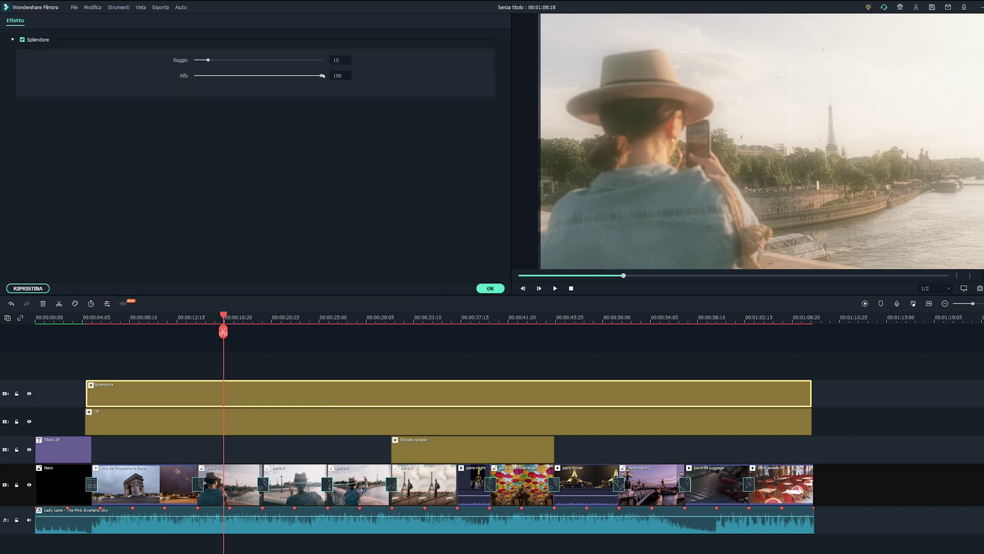
left_click_drag(321, 75, 220, 77)
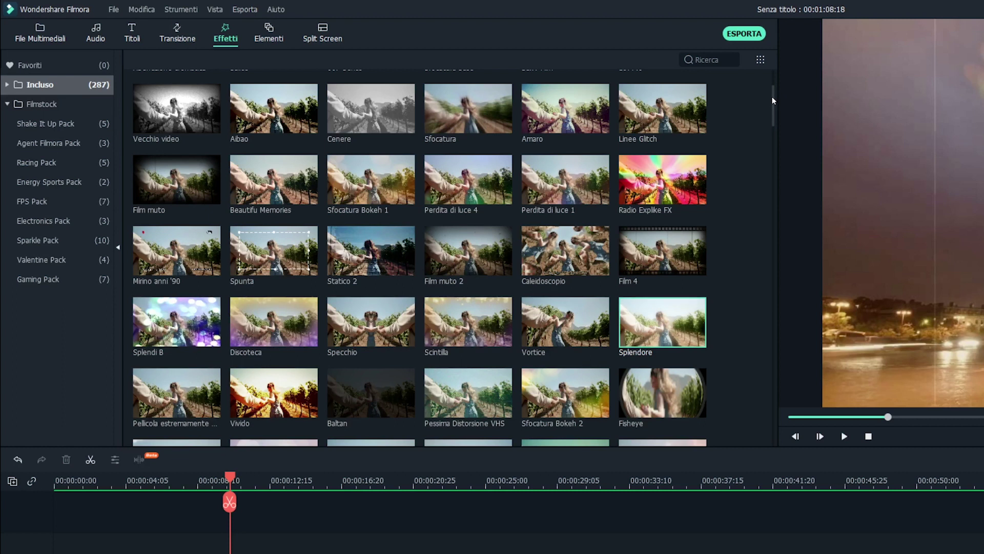
- Append a black Nero clip from the sample colours after the last clip and extend the music beneath it
left_click_drag(770, 100, 747, 65)
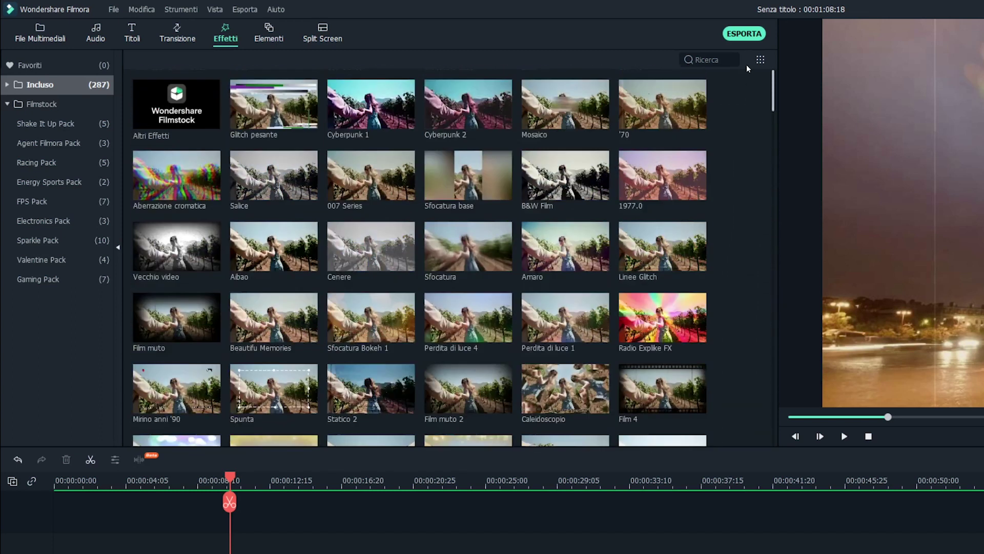
left_click(48, 34)
left_click_drag(488, 270, 852, 528)
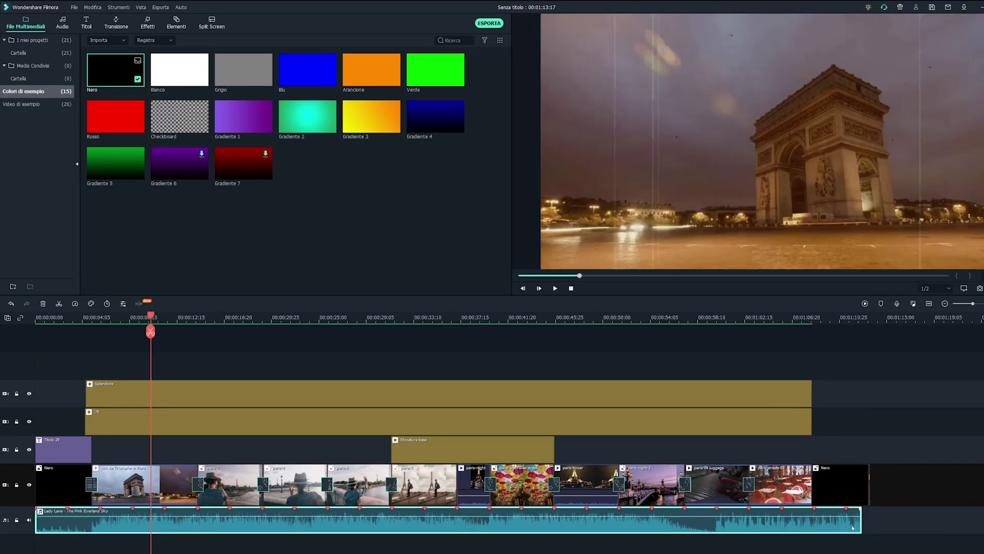
- Place a Dissolvi transition between the red café chairs clip and the closing black clip
left_click(116, 23)
left_click(26, 57)
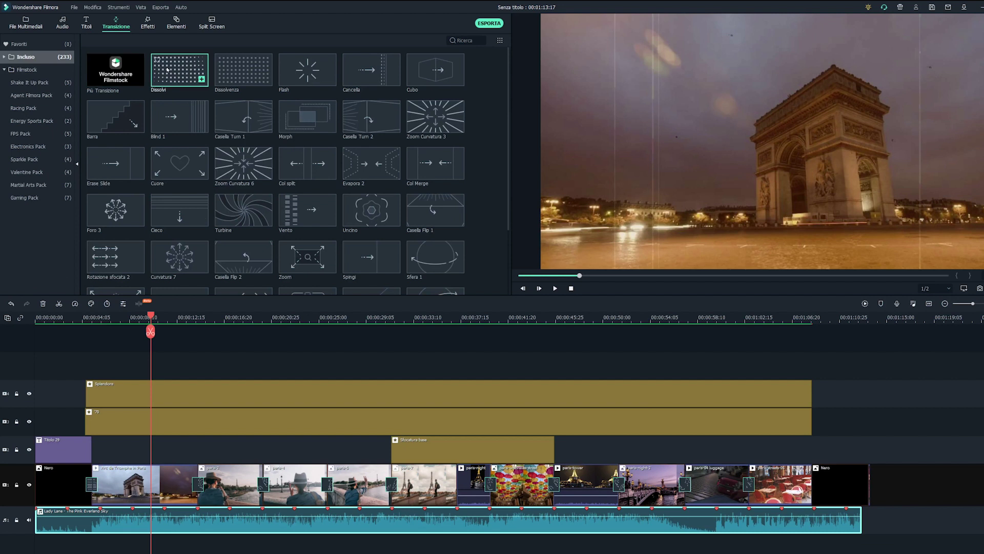
left_click_drag(179, 70, 819, 480)
- Extend both the '70 and Splendore effects to the end of the Dissolvi transition, and render the timeline to preview the ending
left_click_drag(844, 387, 822, 417)
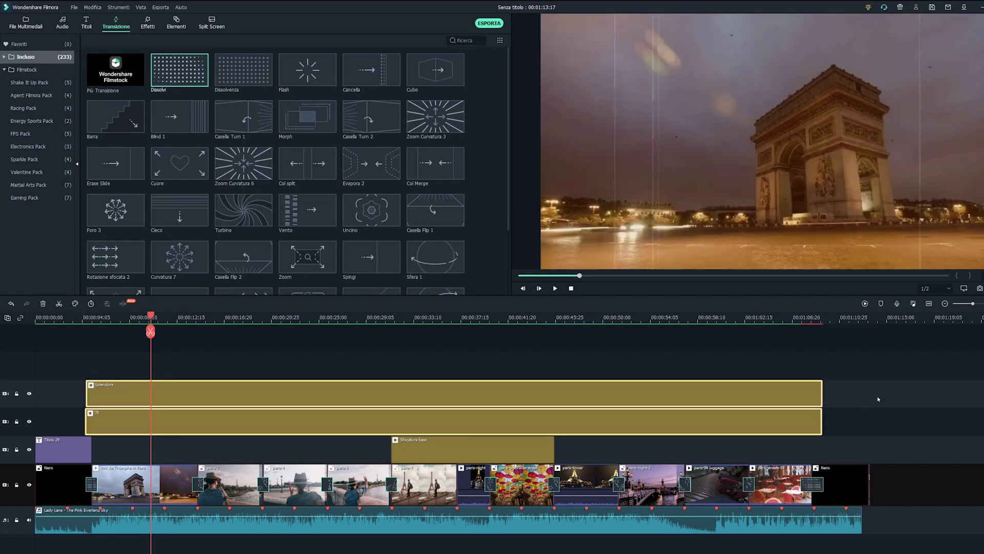
key("Return")
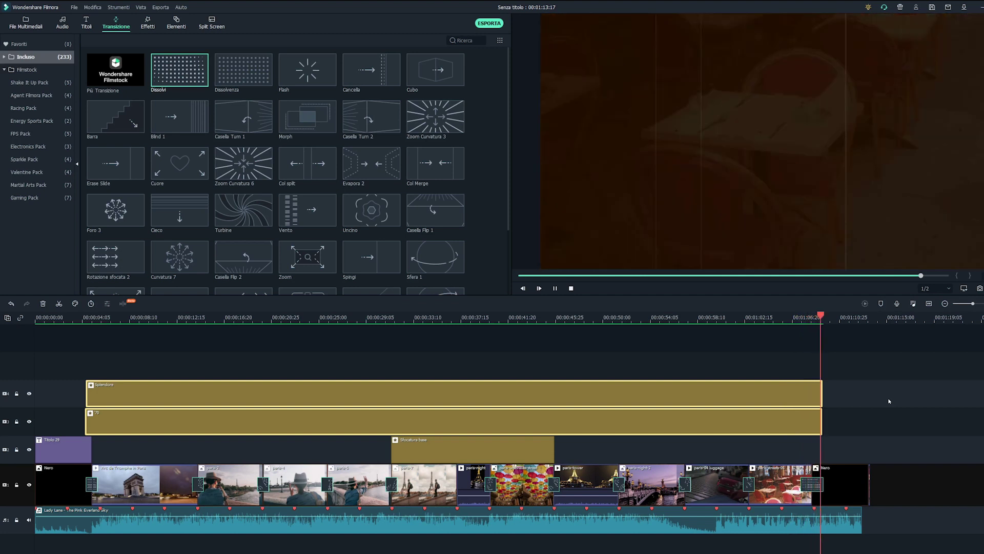
key("space")
- Set the music track's fade-out (Dissolvenza in uscita) to 4.00 s
left_click(849, 530)
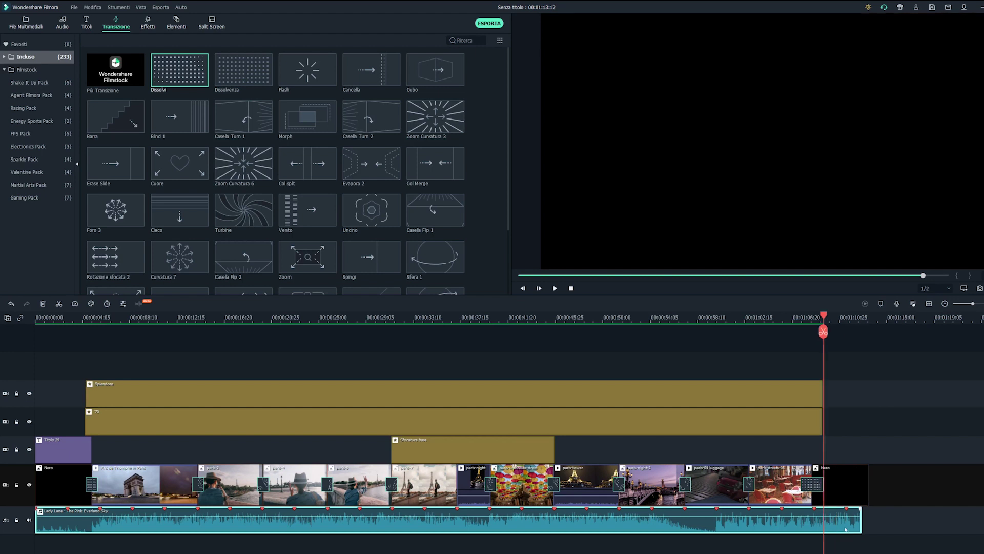
double_click(850, 530)
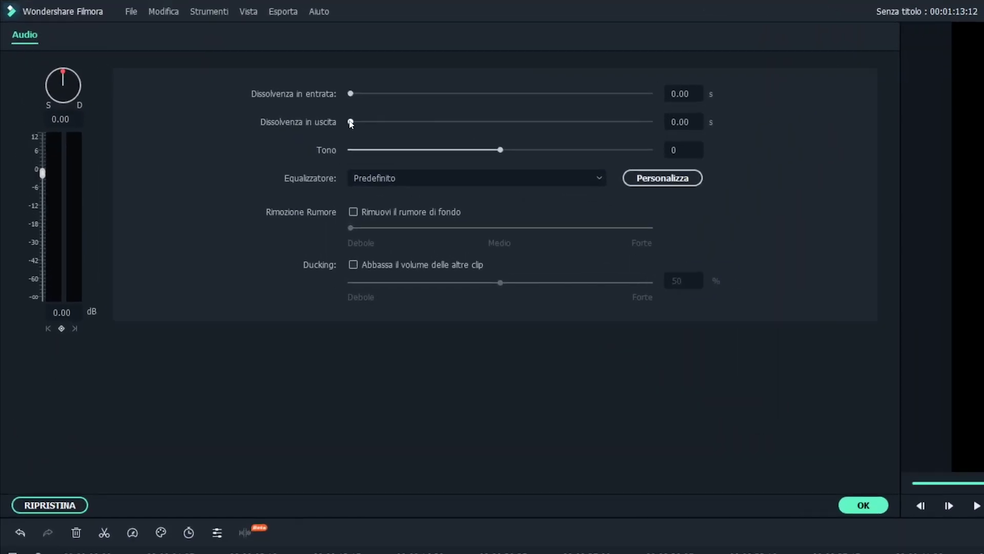
left_click_drag(199, 70, 204, 68)
left_click_drag(398, 132, 408, 132)
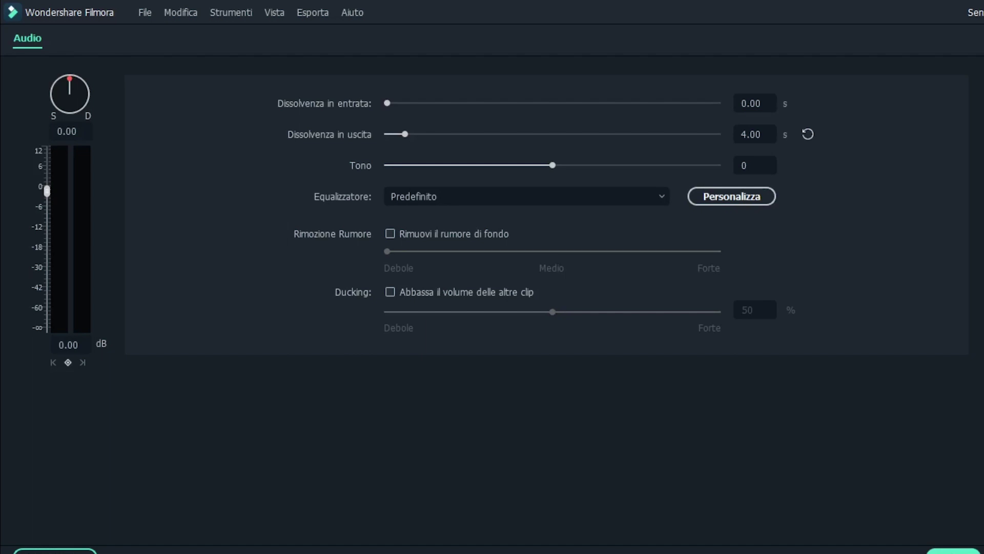
left_click(952, 552)
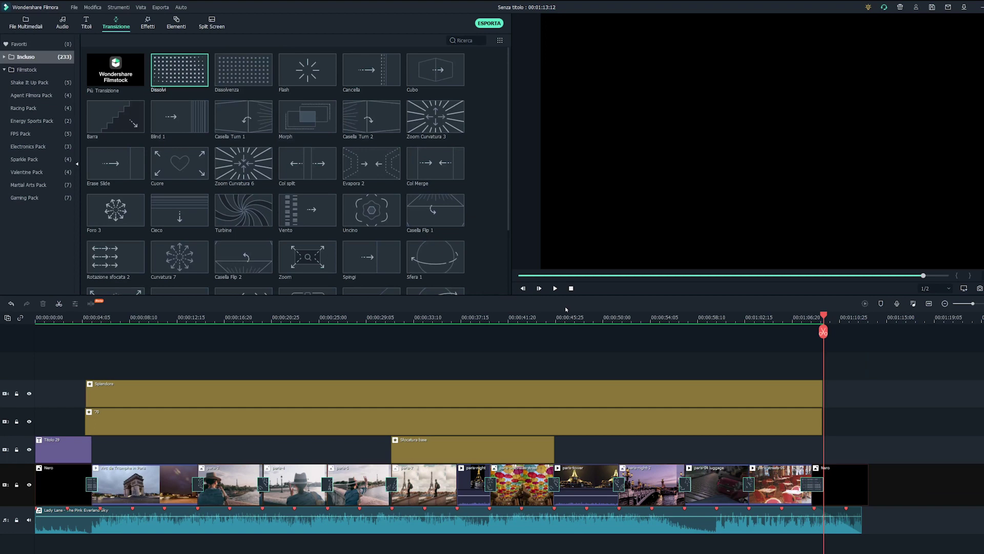
left_click(570, 288)
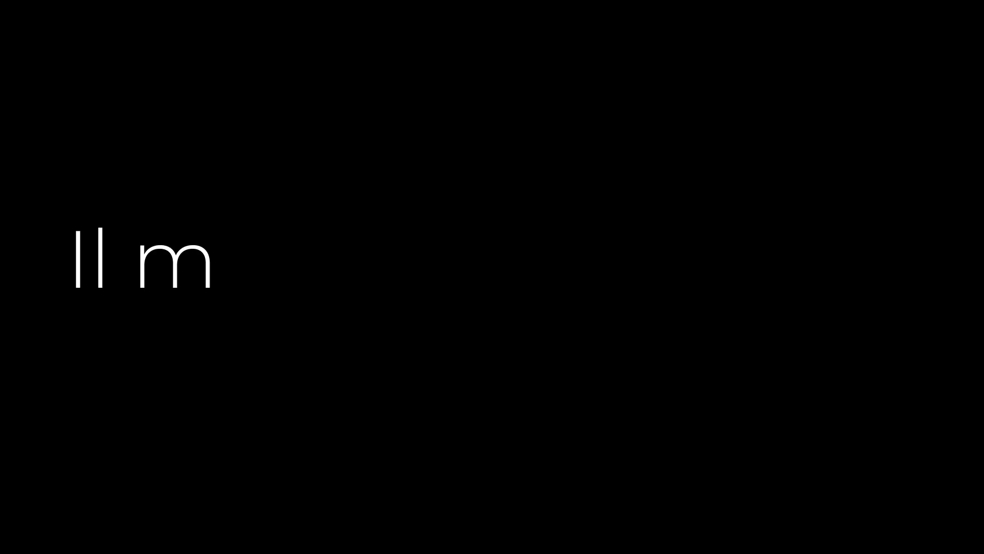